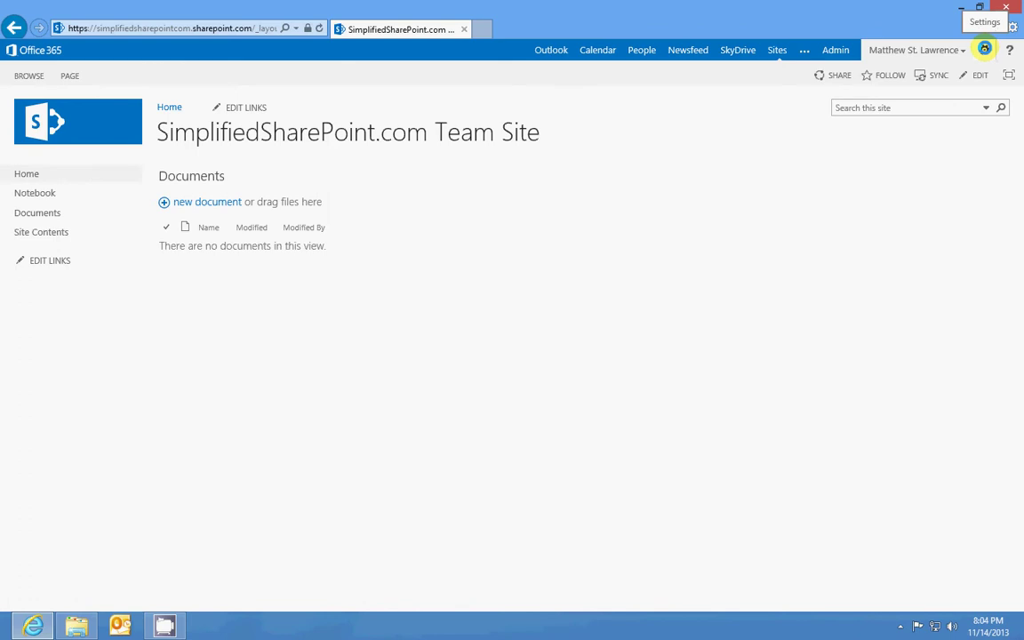
# Open the team site's Site Settings page from the settings gear menu
pyautogui.click(984, 48)
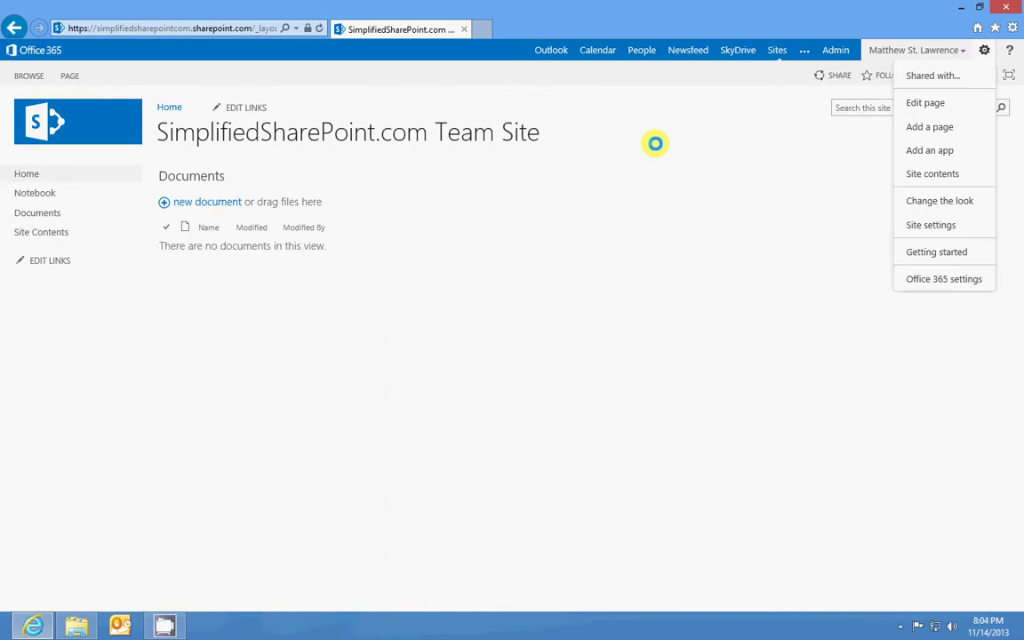
pyautogui.click(727, 151)
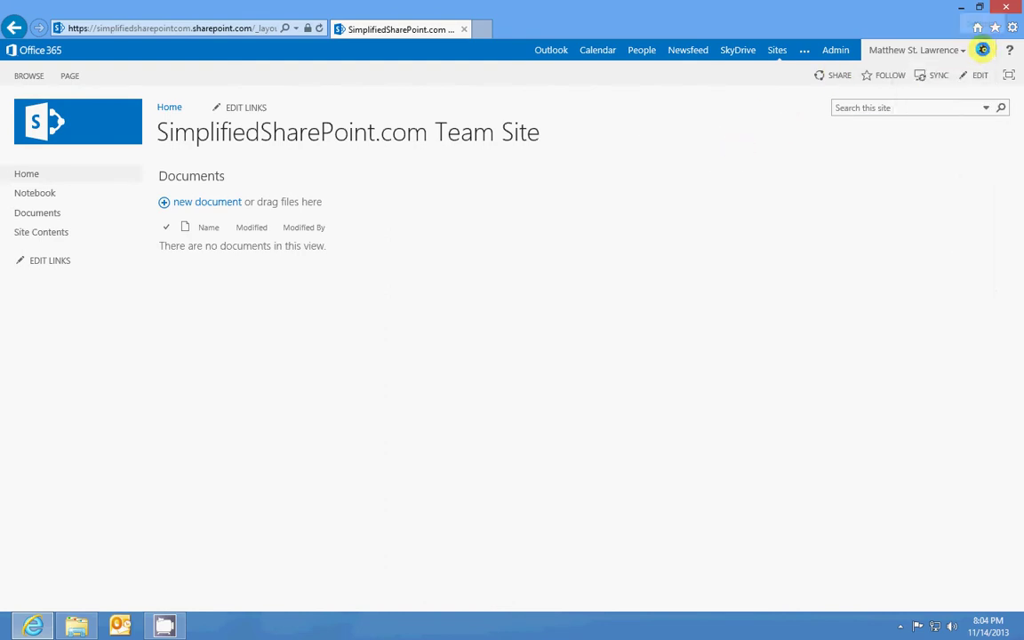
pyautogui.click(983, 50)
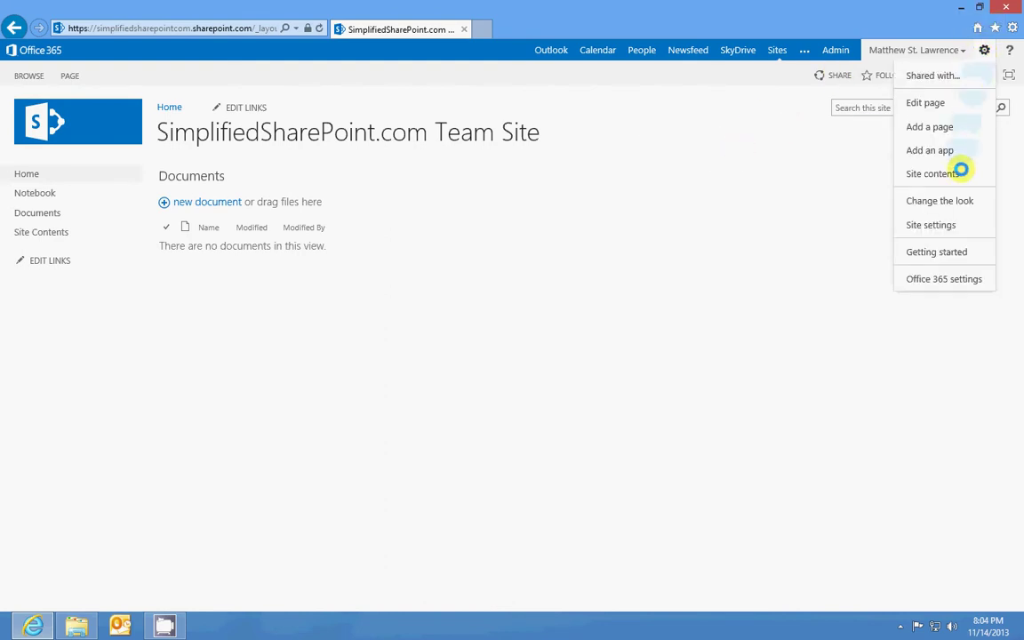
pyautogui.click(940, 227)
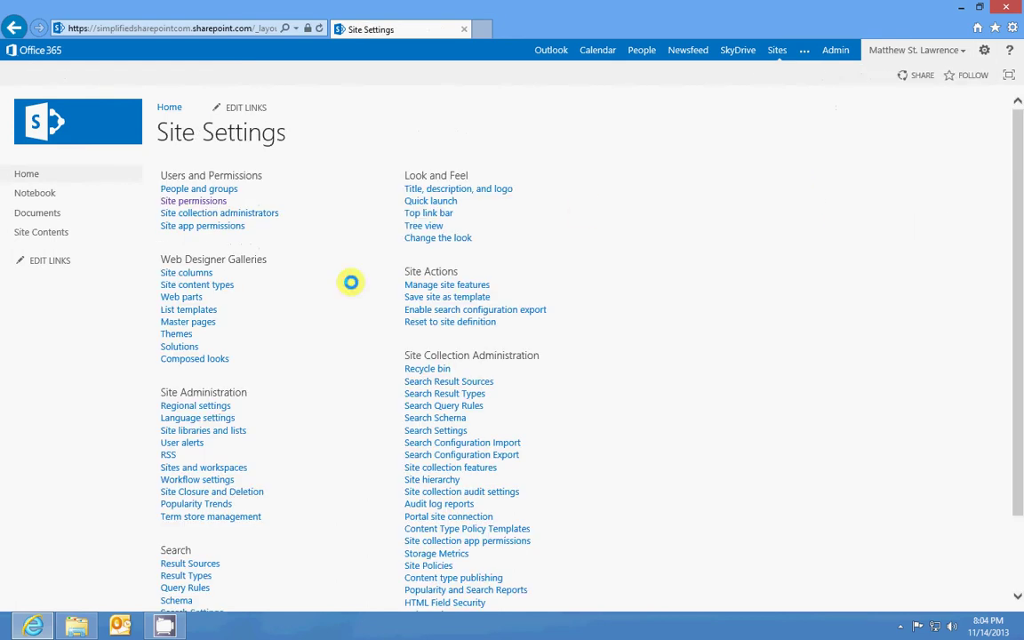
pyautogui.scroll(-2, 302, 286)
pyautogui.scroll(2, 292, 289)
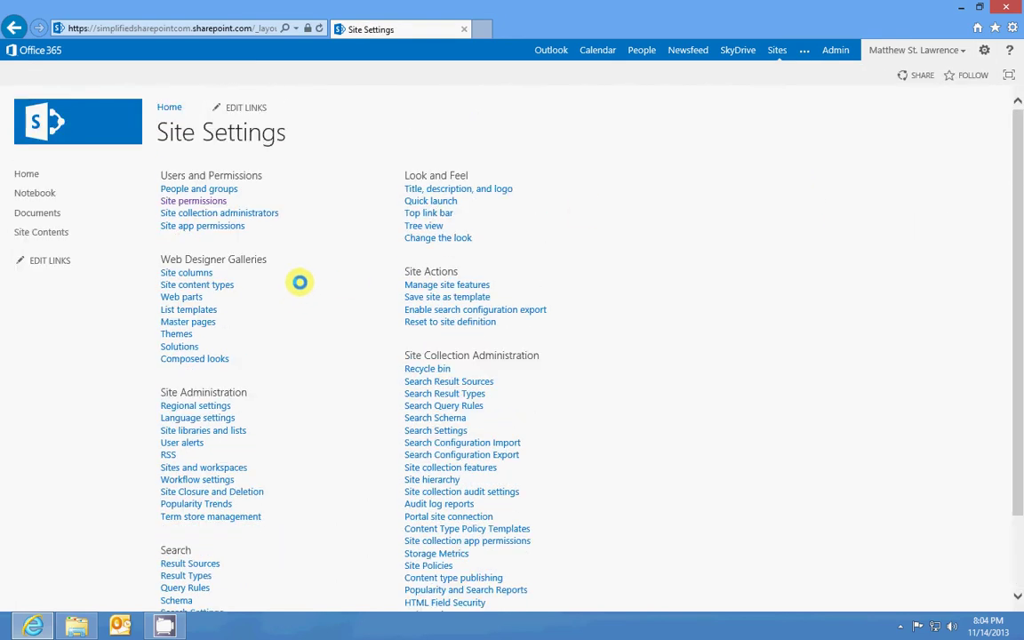
# From Site permissions, invite a colleague to the site with the message 'Hi welcome to the site!'
pyautogui.click(195, 201)
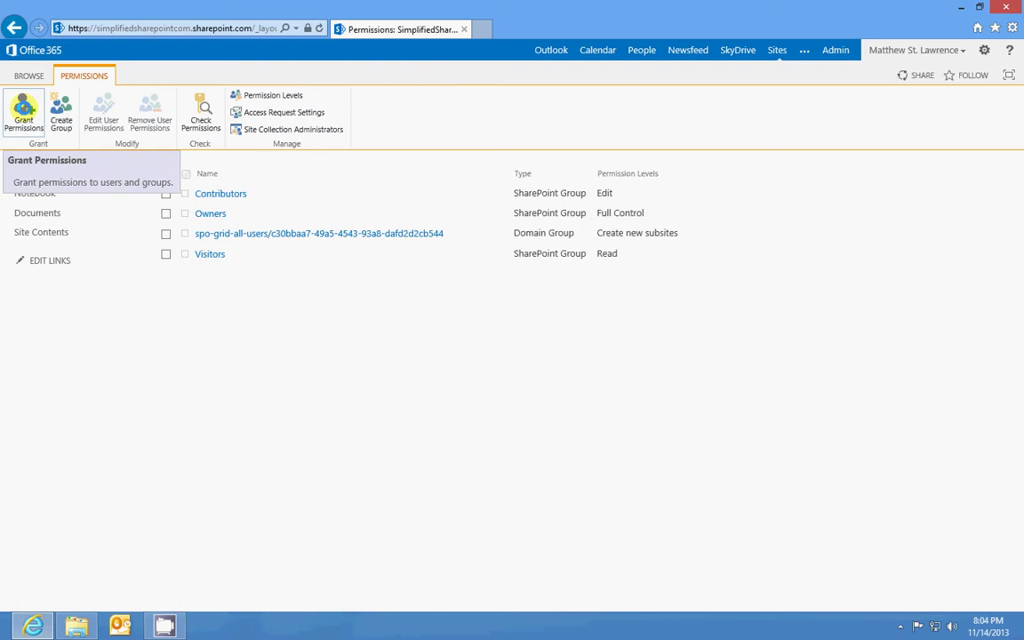
pyautogui.click(24, 106)
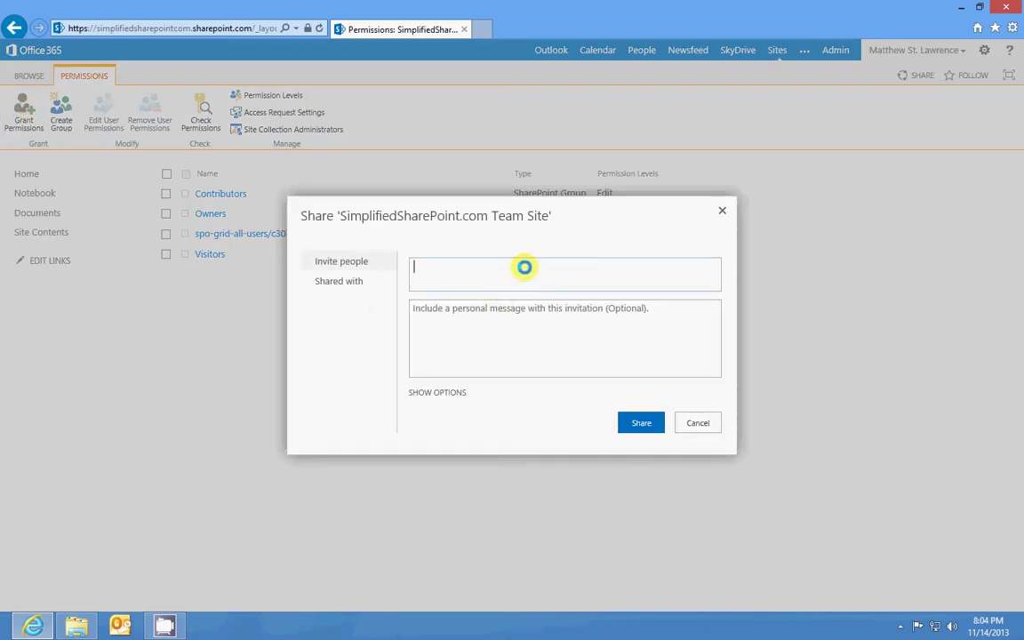
pyautogui.write('Charles')
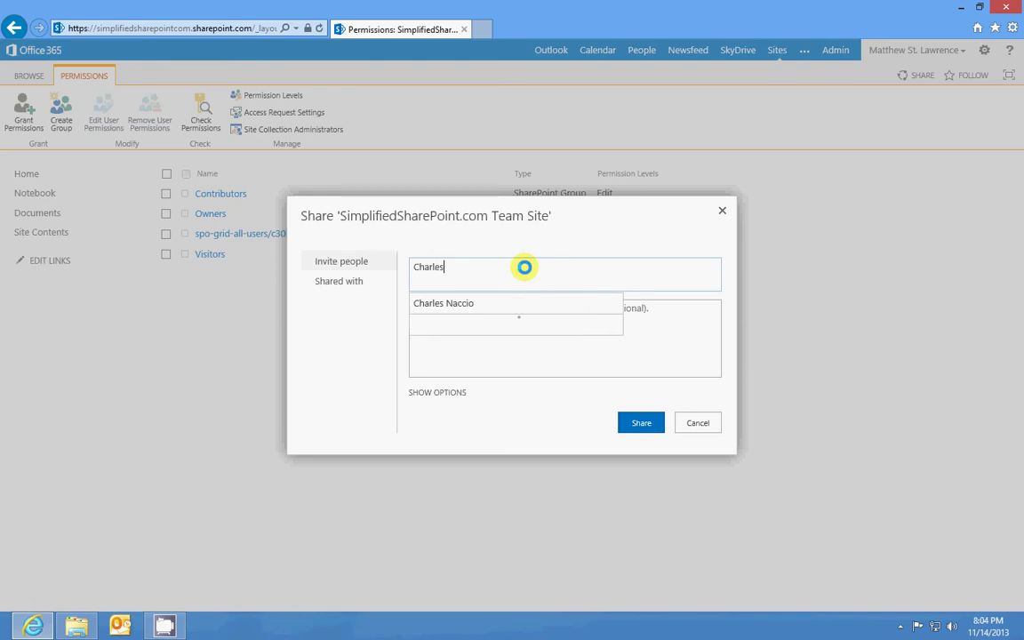
pyautogui.click(476, 301)
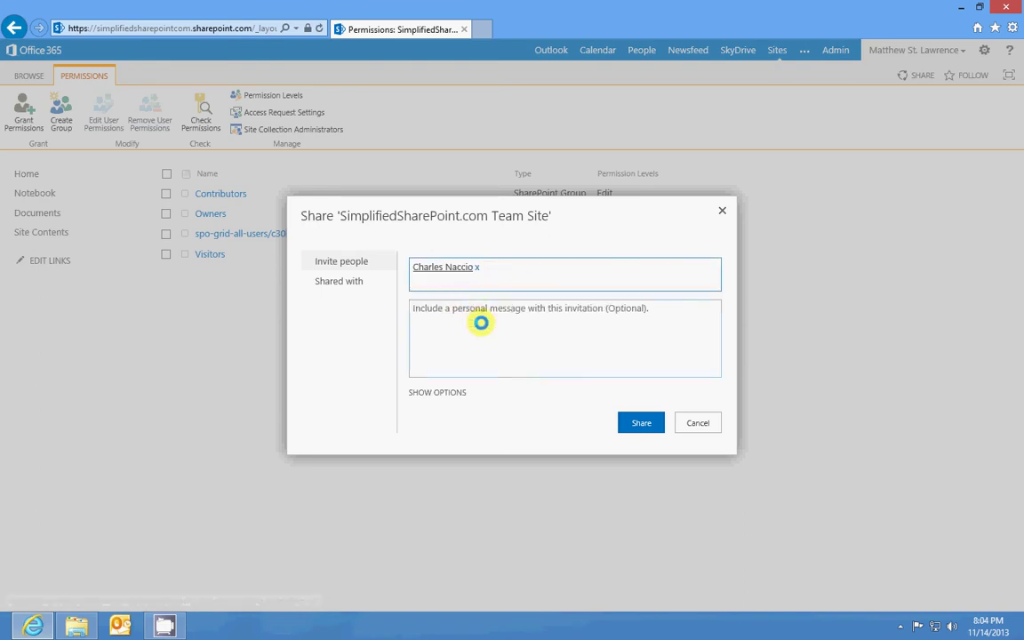
pyautogui.click(483, 321)
pyautogui.write('H')
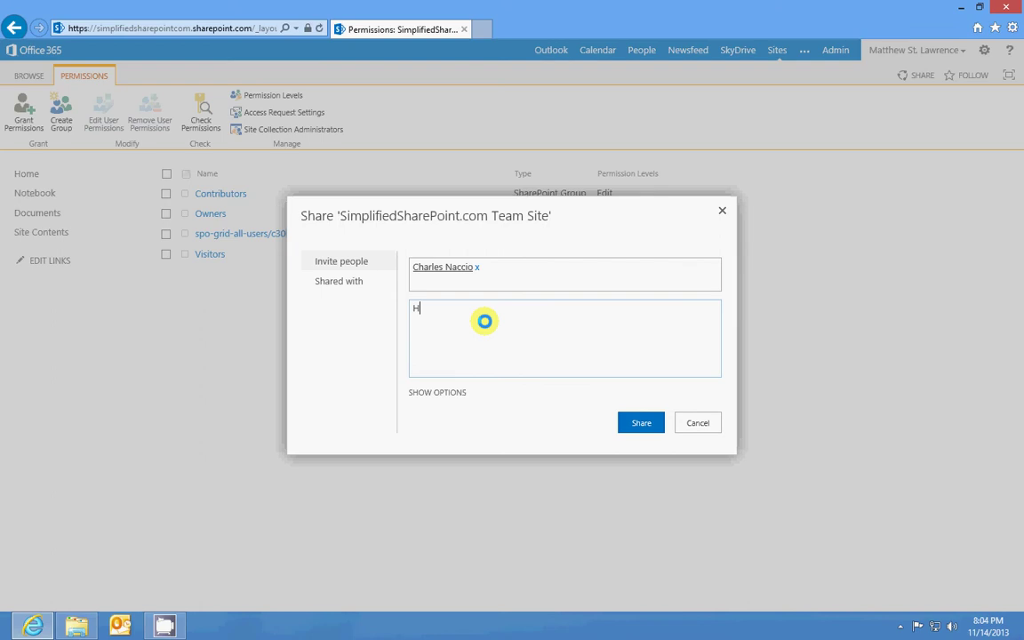
pyautogui.write('i welcome to the site!')
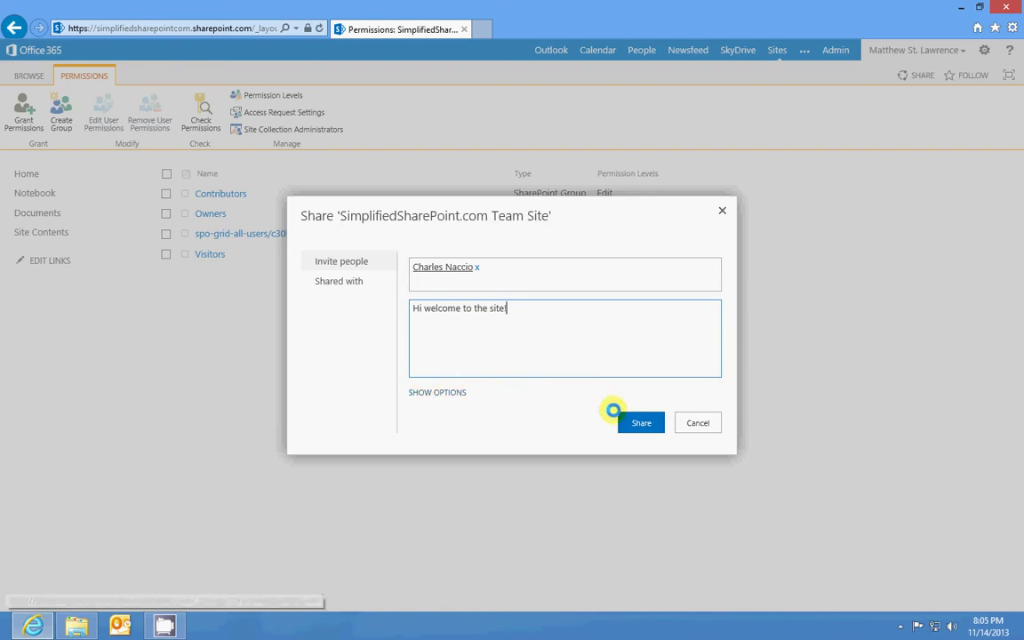
pyautogui.click(452, 392)
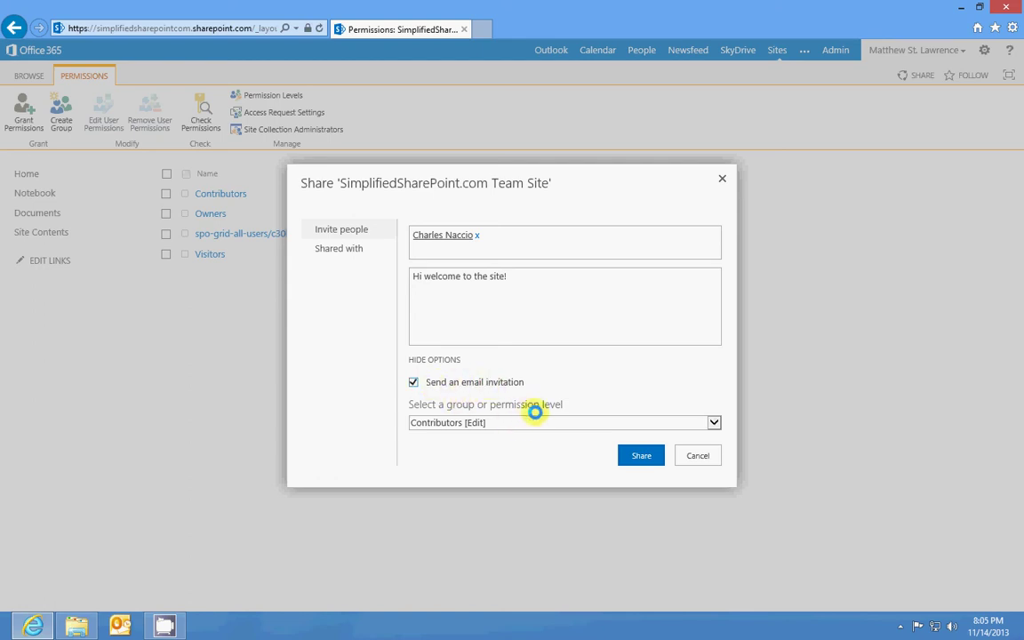
pyautogui.click(537, 421)
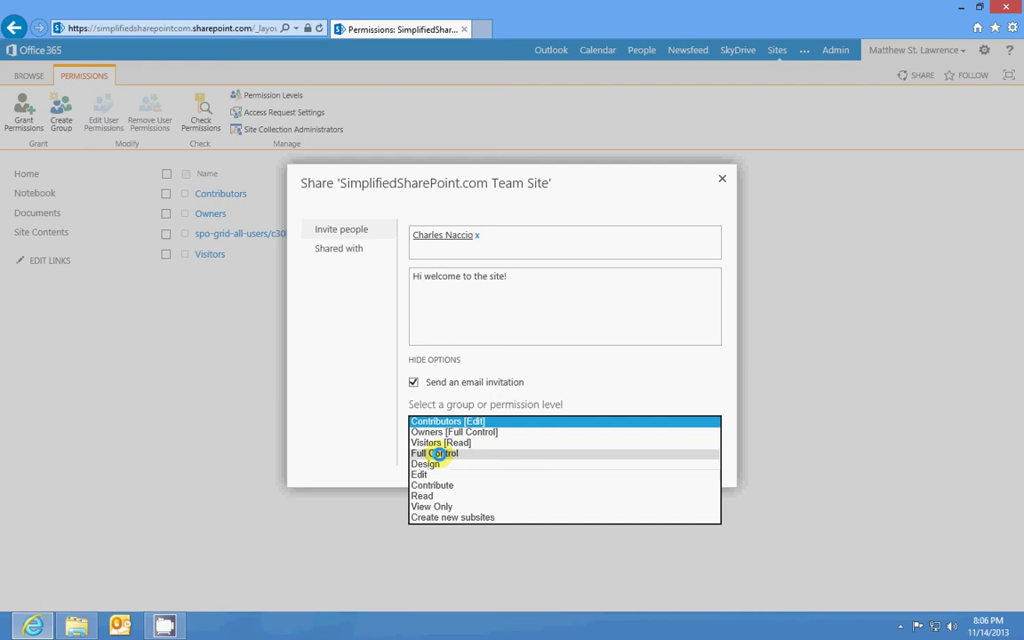
pyautogui.click(365, 444)
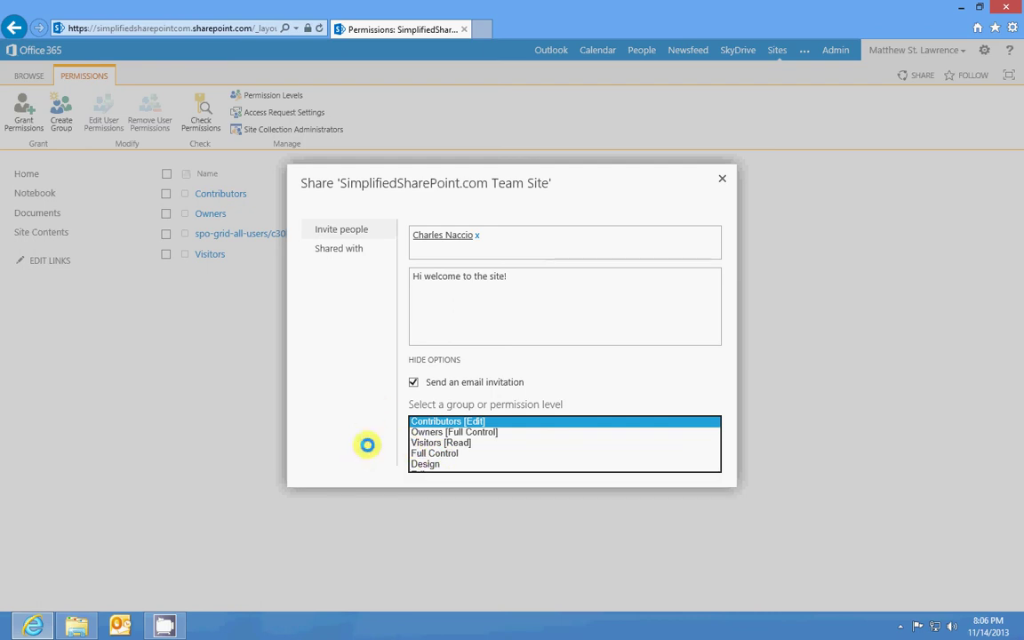
# Close the Share dialog and toggle between the BROWSE and PERMISSIONS ribbon tabs
pyautogui.click(640, 456)
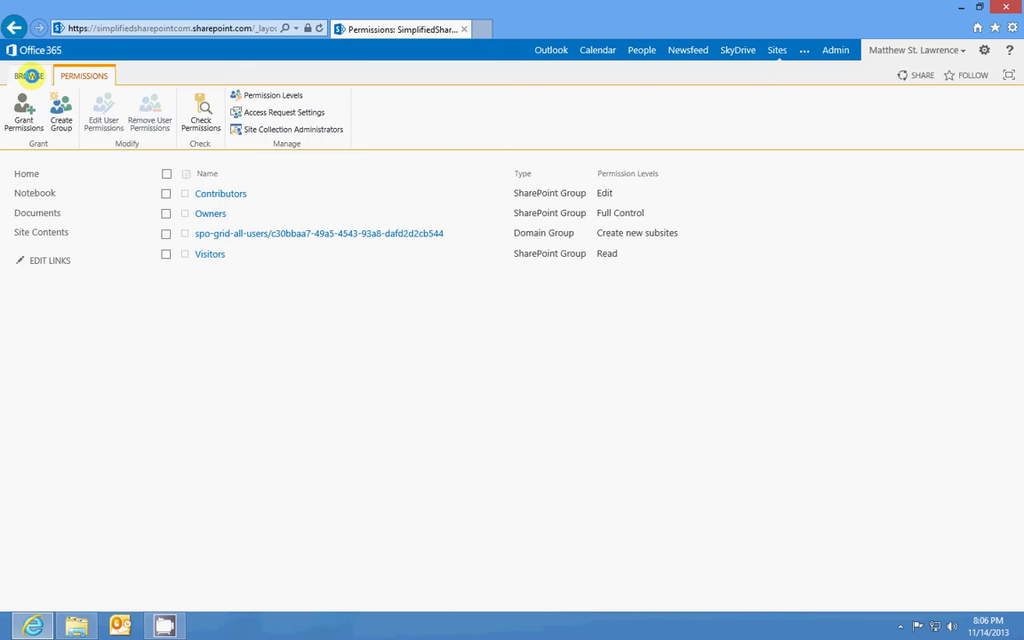
pyautogui.click(29, 75)
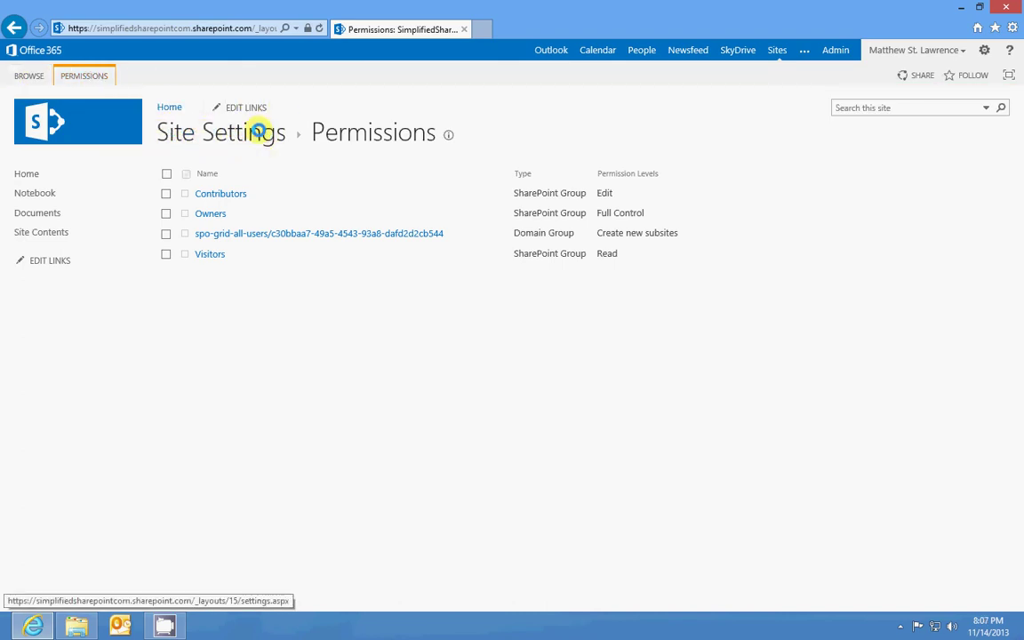
pyautogui.click(85, 76)
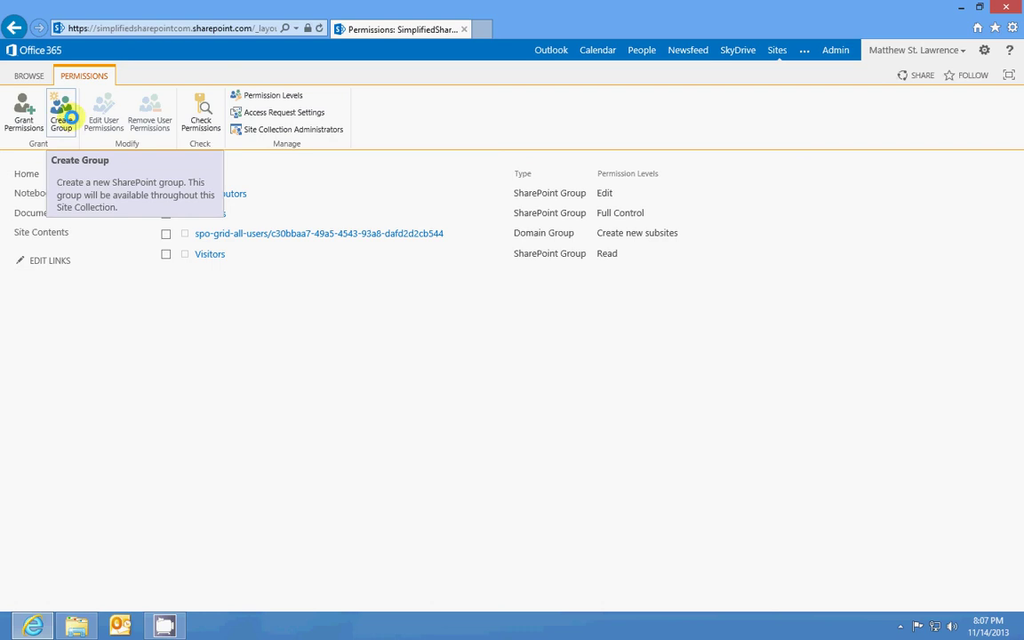
pyautogui.click(62, 110)
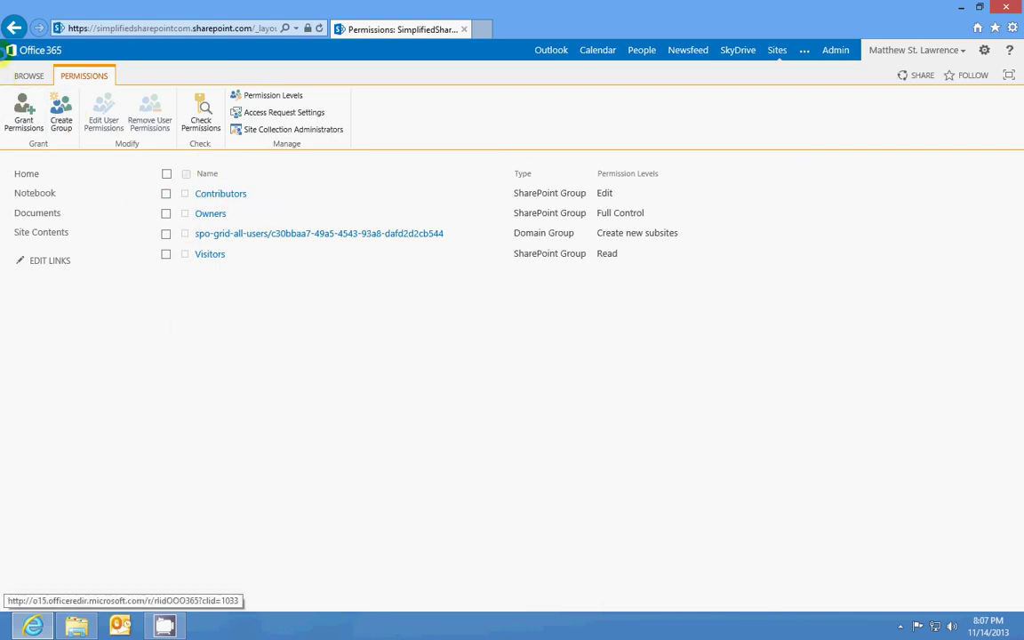
pyautogui.click(28, 75)
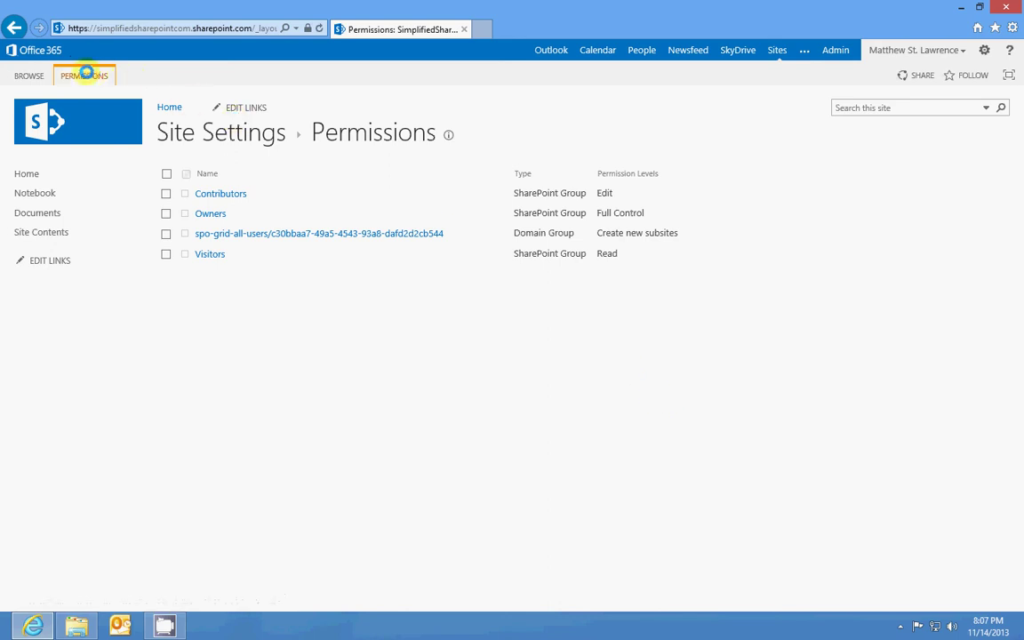
pyautogui.click(85, 73)
# Start a new group with Create Group and review its About Me and Owner fields
pyautogui.click(64, 104)
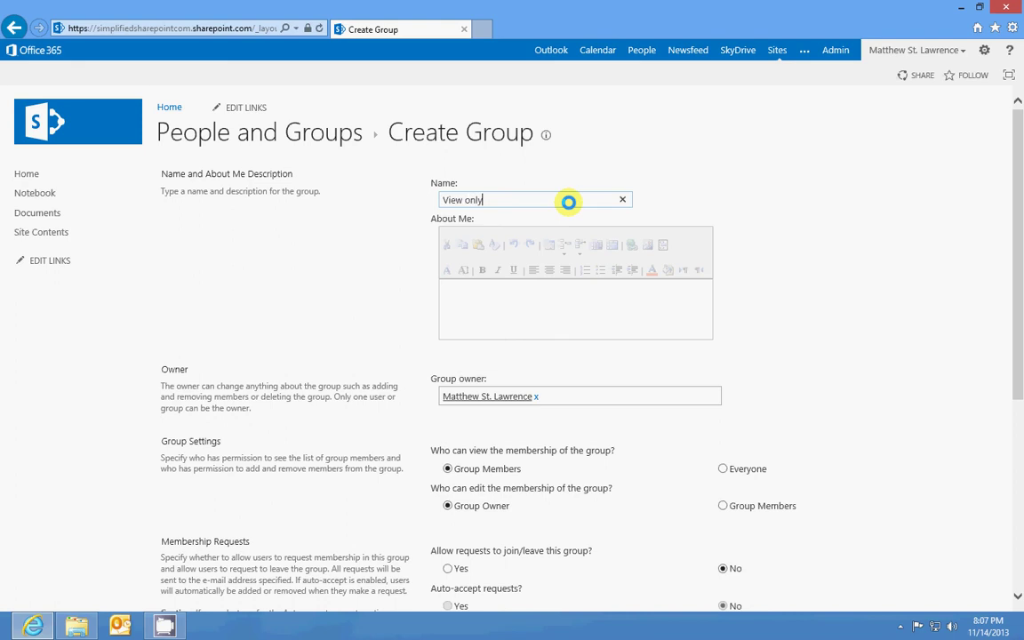
pyautogui.scroll(-5, 845, 304)
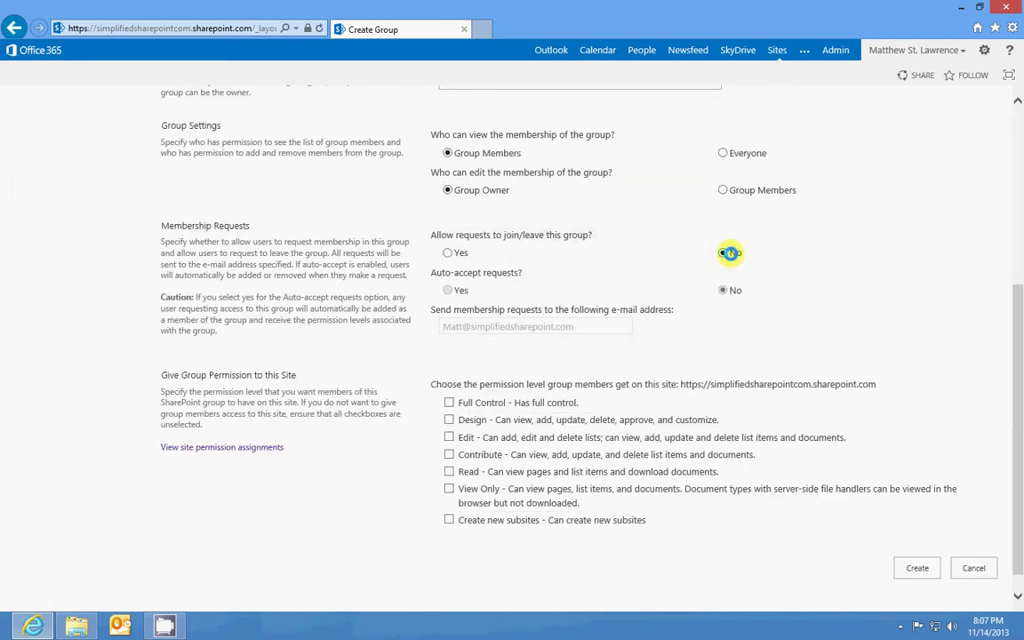
pyautogui.scroll(5, 729, 253)
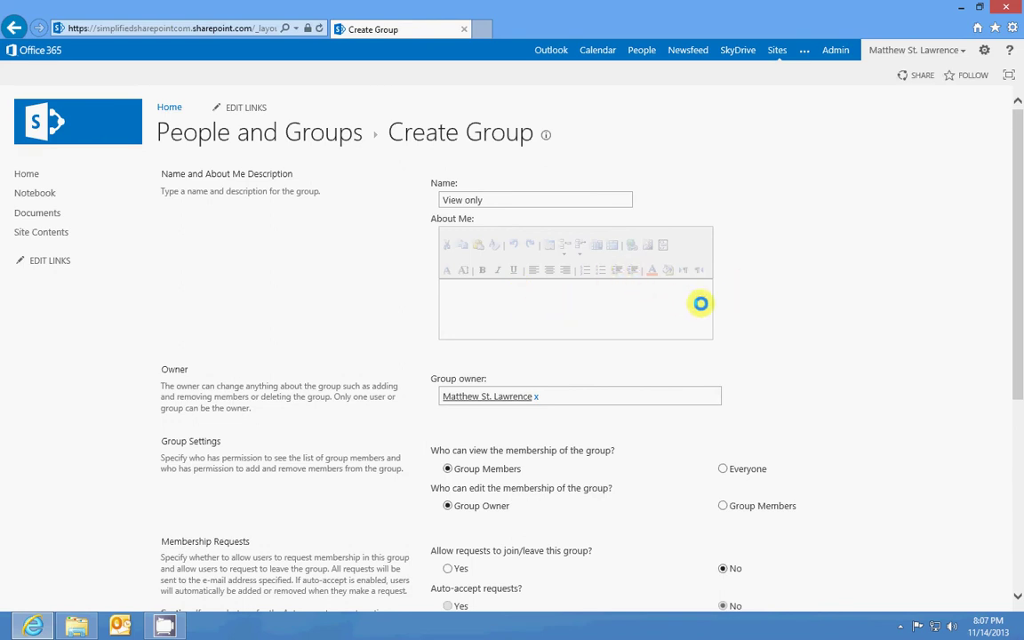
pyautogui.click(621, 293)
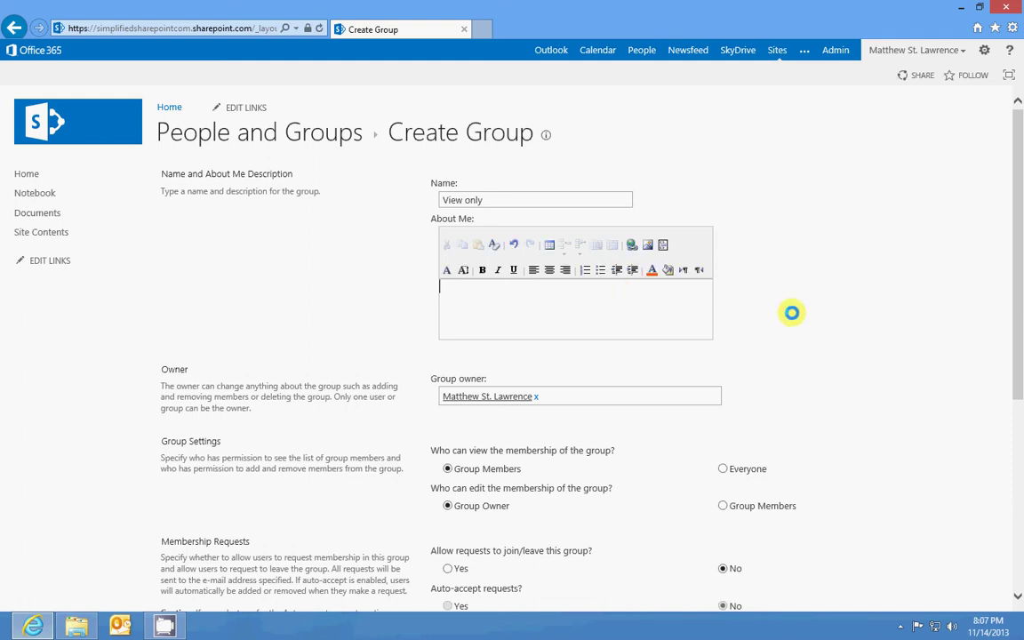
pyautogui.scroll(-4, 790, 311)
pyautogui.click(589, 162)
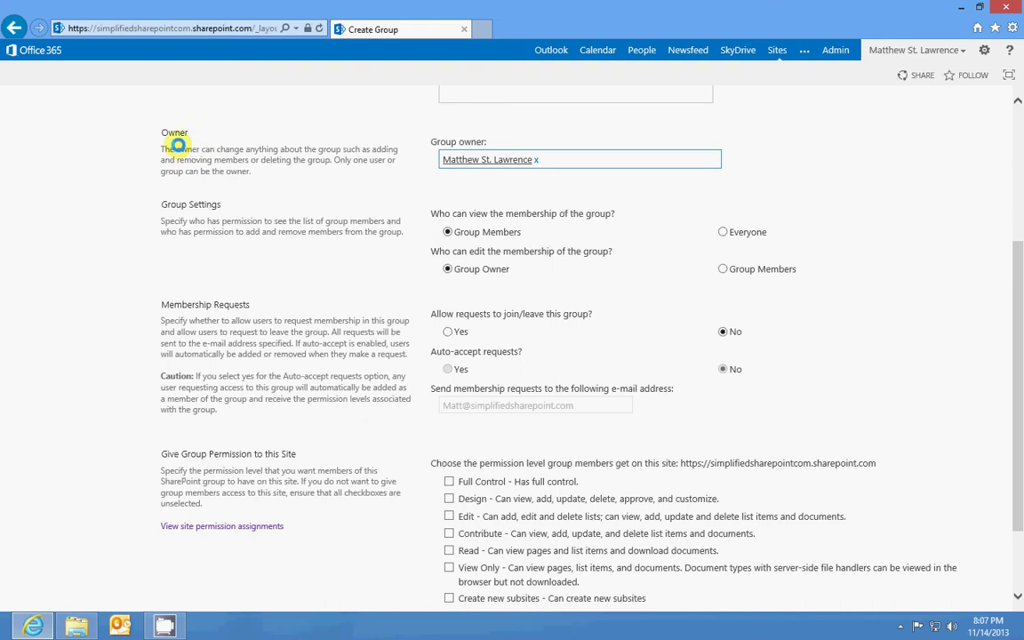
# Let Everyone view the group's membership
pyautogui.moveTo(161, 149); pyautogui.dragTo(395, 176)
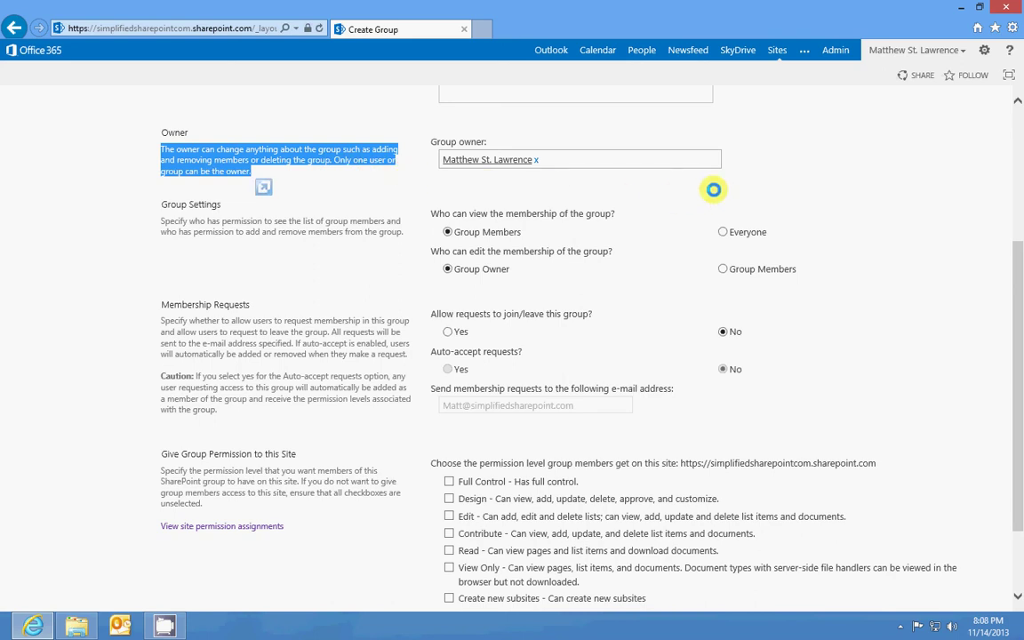
pyautogui.click(684, 160)
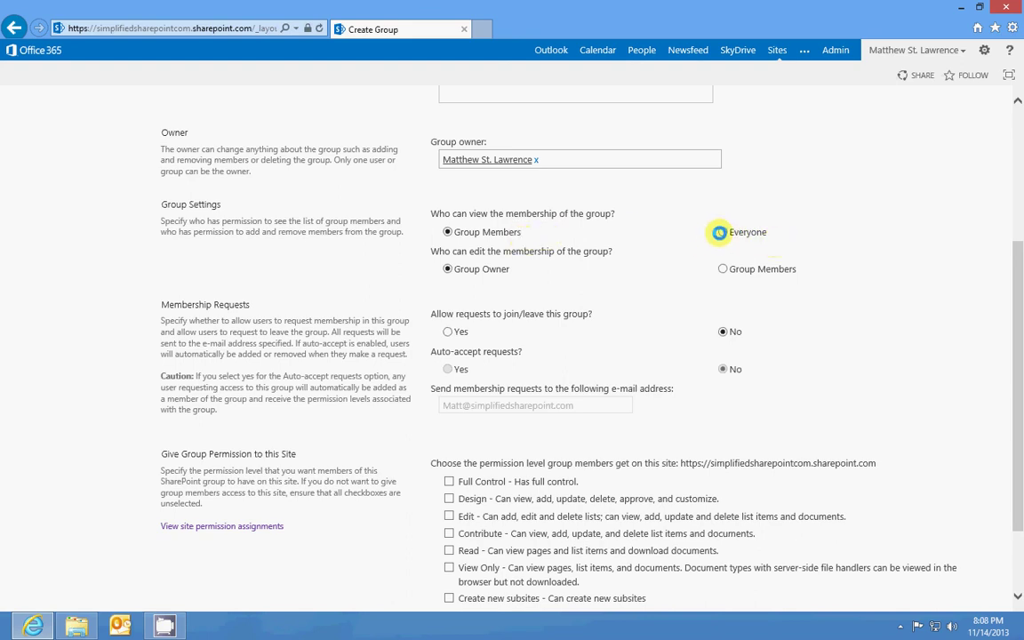
pyautogui.click(720, 232)
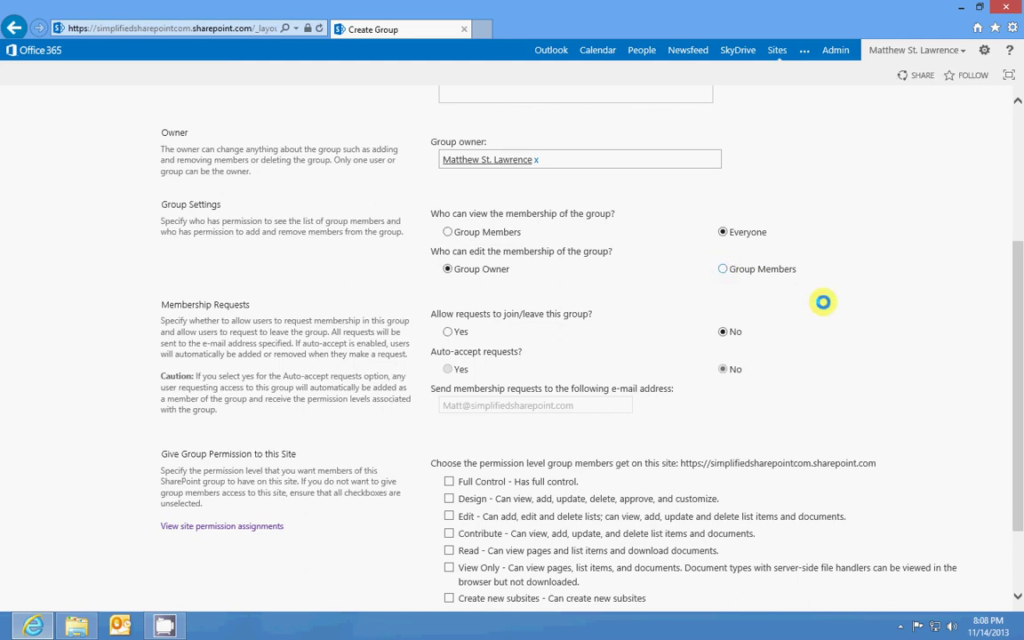
# Leave 'Allow requests to join/leave this group?' at No, with auto-accept back at Yes
pyautogui.scroll(-2, 823, 299)
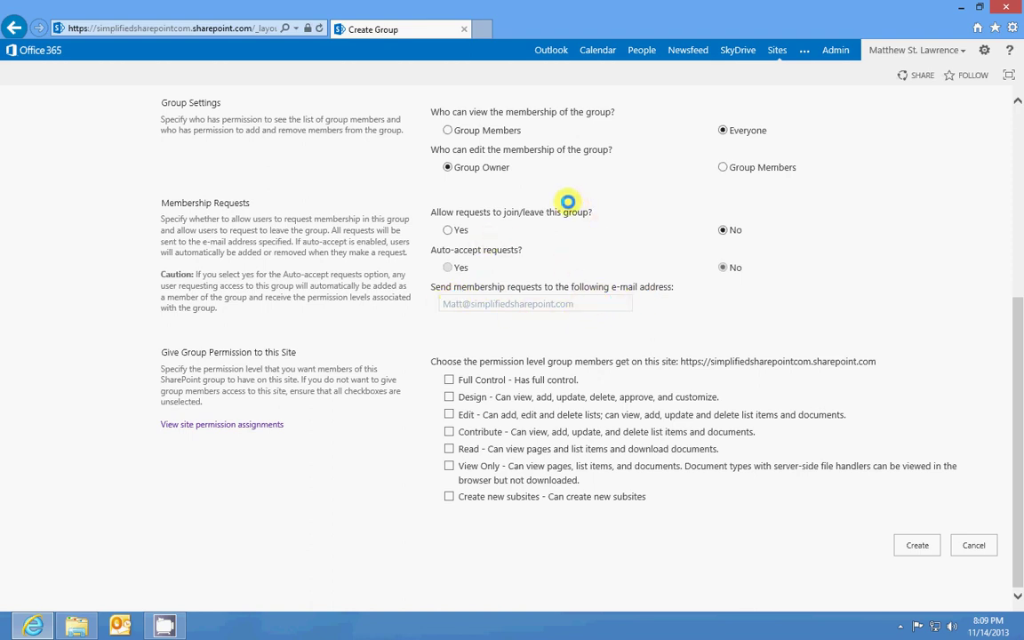
pyautogui.scroll(5, 566, 200)
pyautogui.scroll(-2, 548, 222)
pyautogui.scroll(-3, 564, 274)
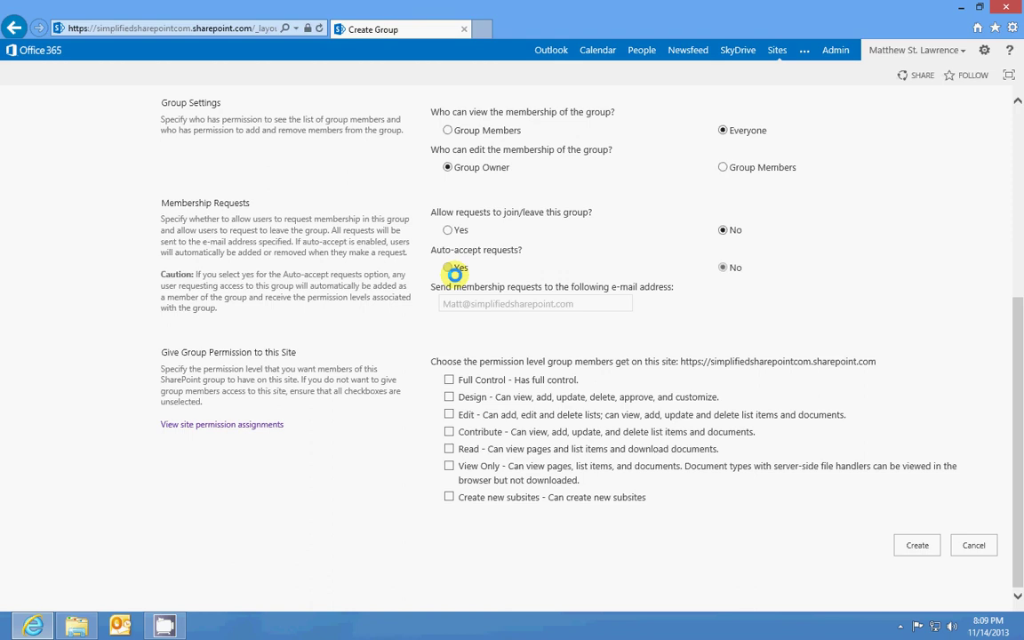
pyautogui.click(450, 229)
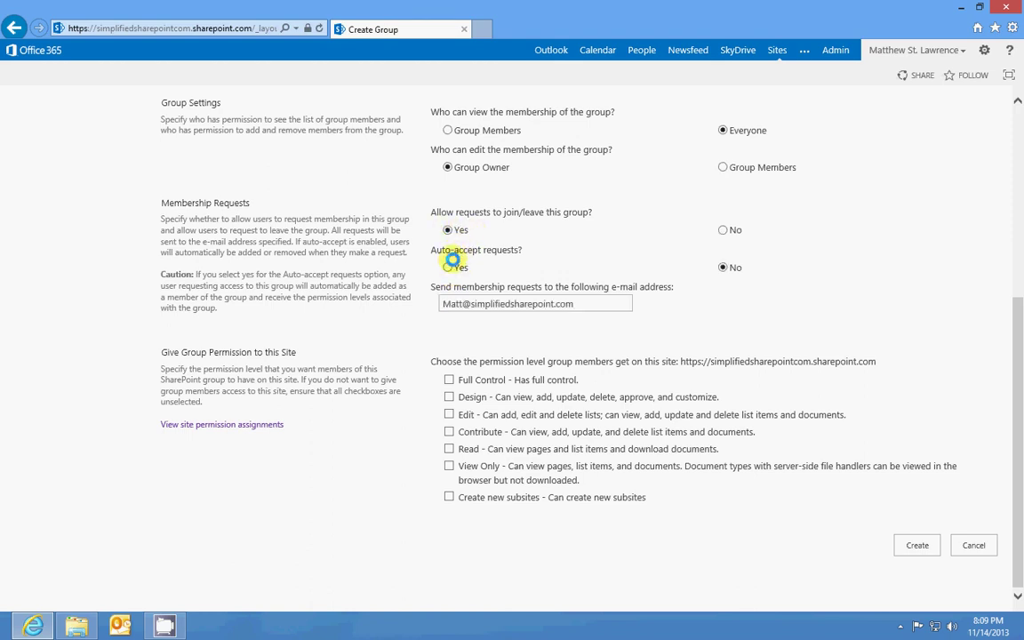
pyautogui.click(447, 267)
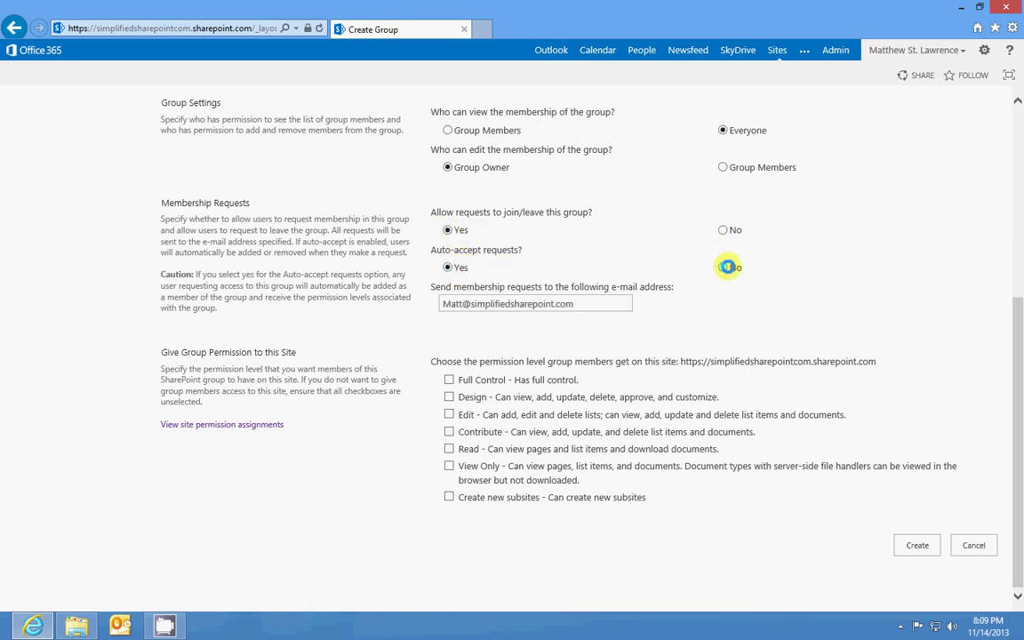
pyautogui.tripleClick(579, 301)
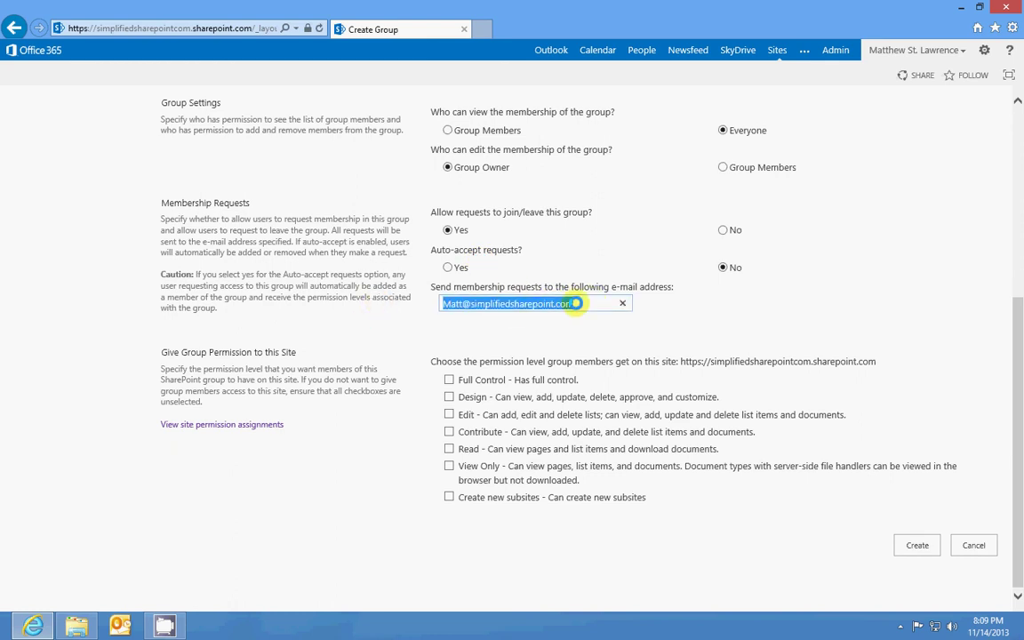
pyautogui.click(447, 267)
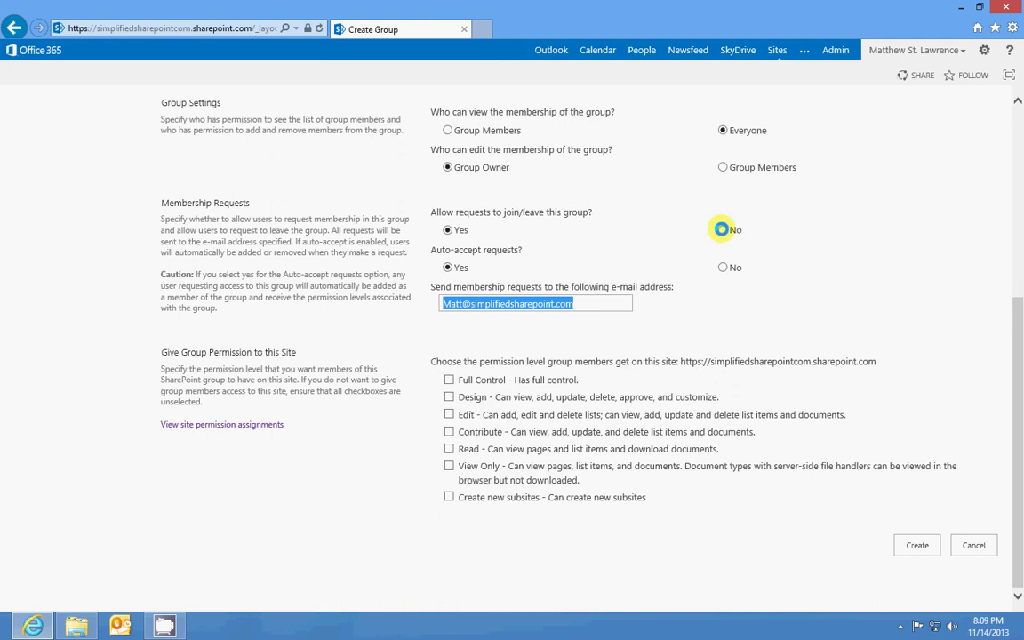
pyautogui.click(722, 229)
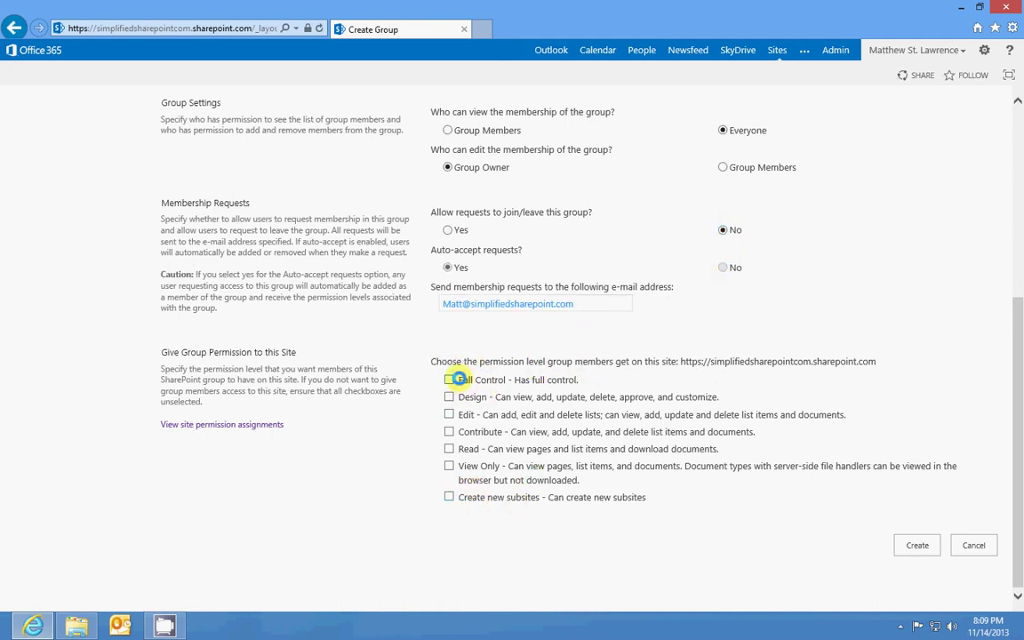
# Try ticking and unticking the Full Control, Design, Contribute and View Only permission levels
pyautogui.click(450, 379)
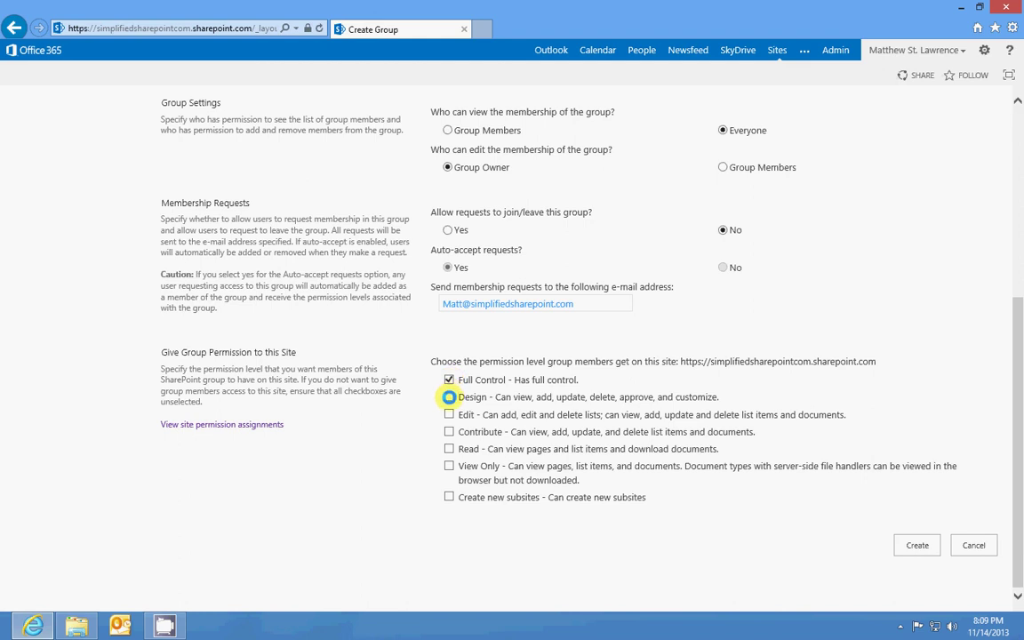
pyautogui.click(449, 397)
pyautogui.click(450, 432)
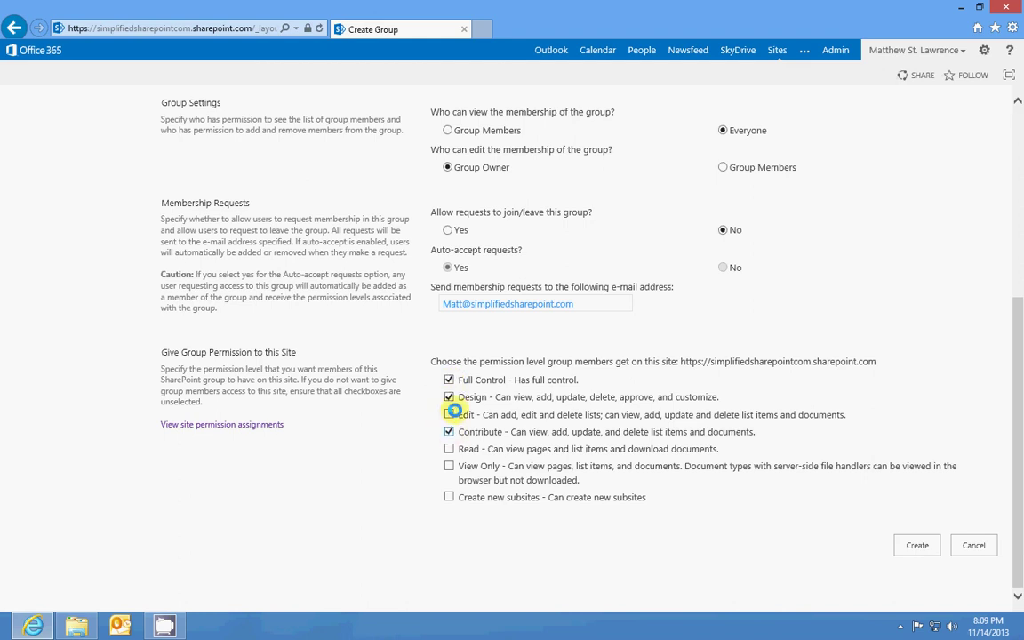
pyautogui.click(449, 380)
pyautogui.click(449, 397)
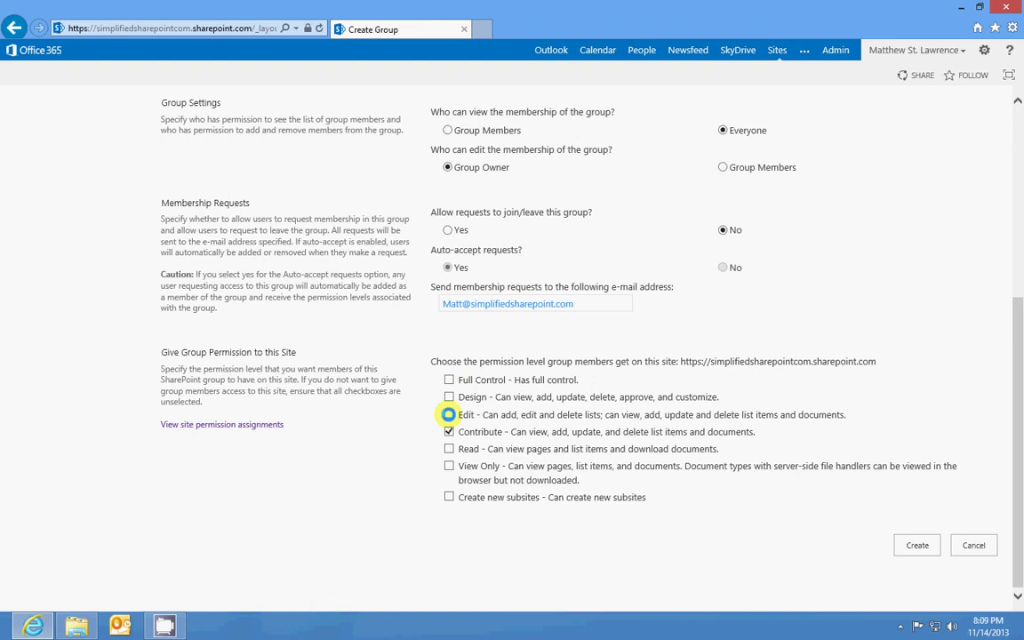
pyautogui.click(449, 432)
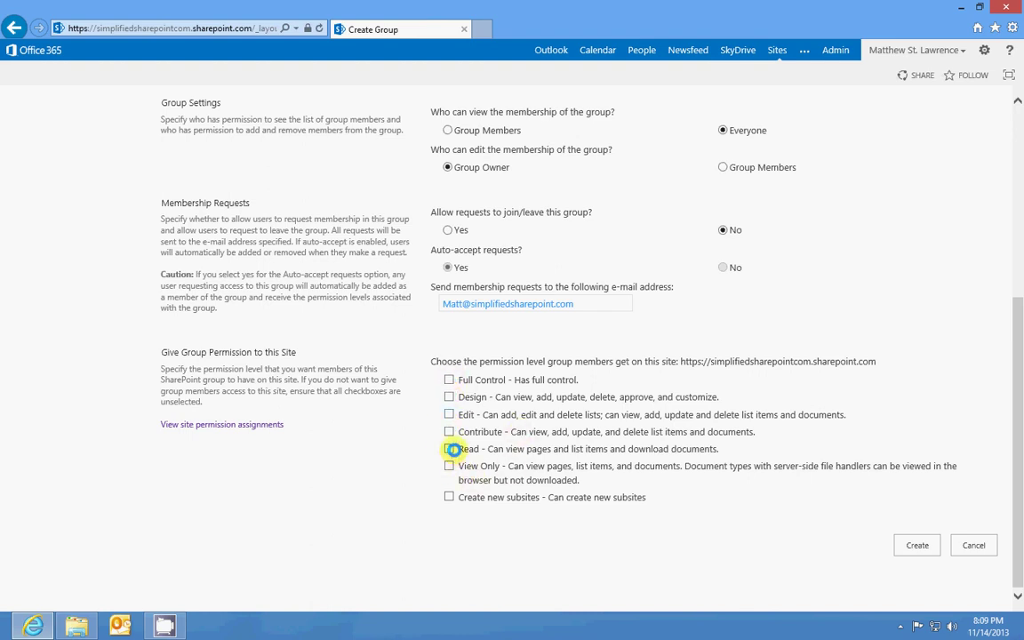
pyautogui.click(450, 464)
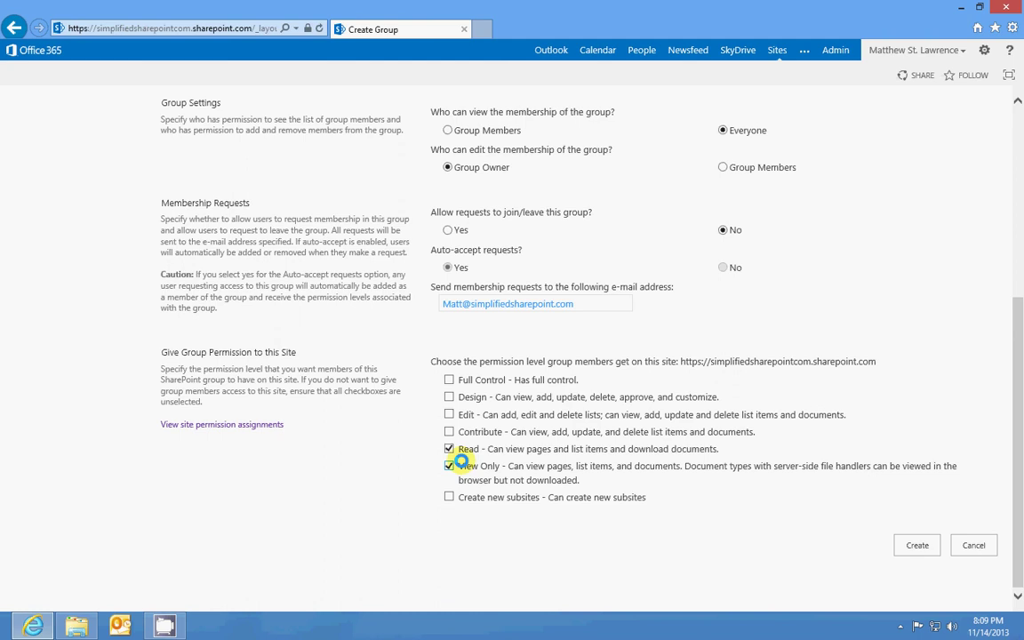
pyautogui.click(449, 462)
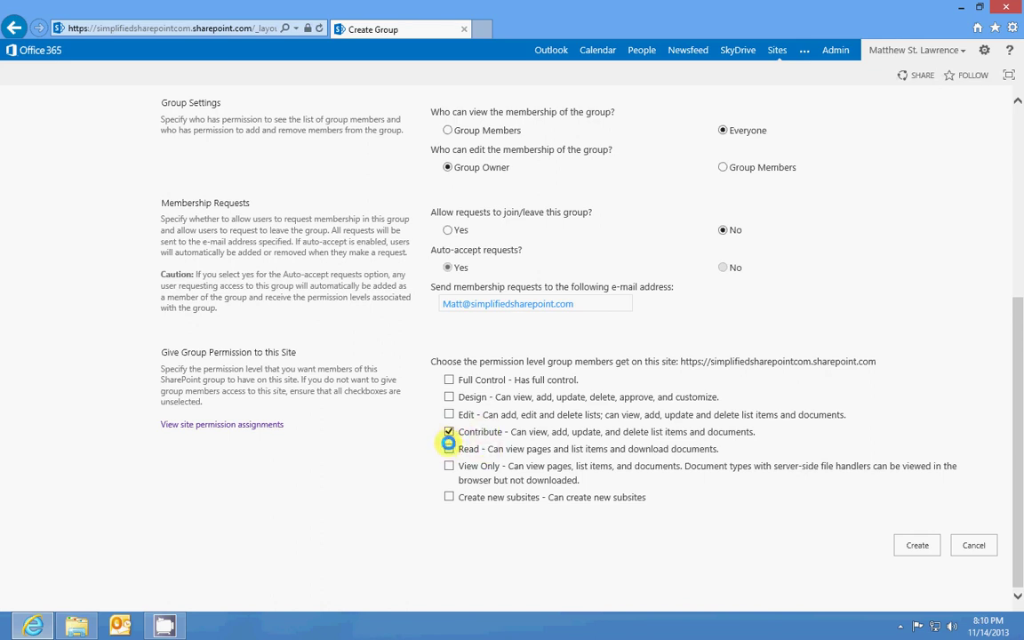
pyautogui.click(448, 432)
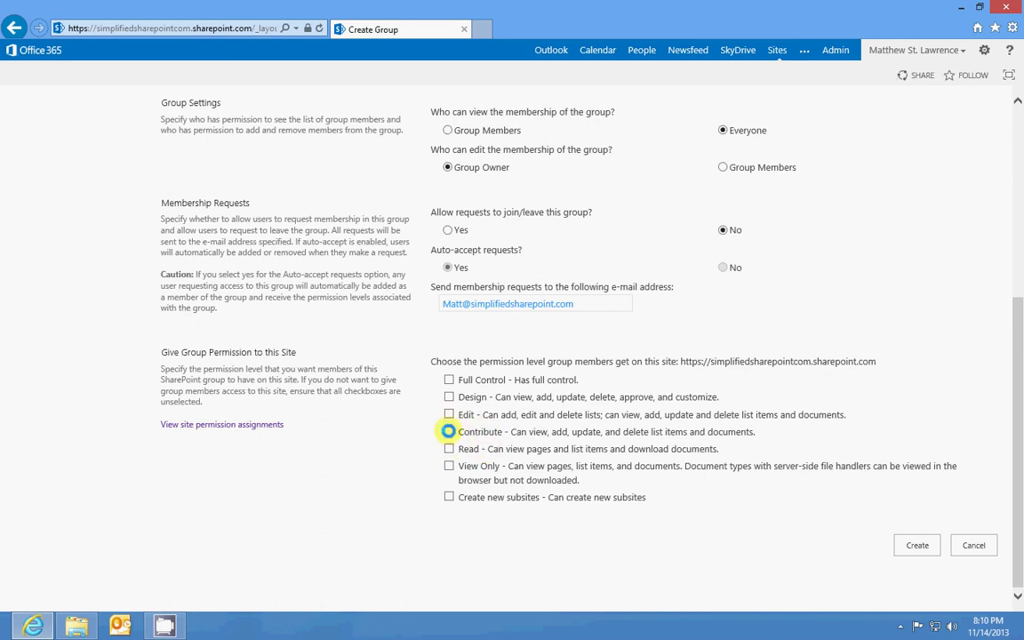
# Tick only View Only and create the View only group
pyautogui.click(905, 546)
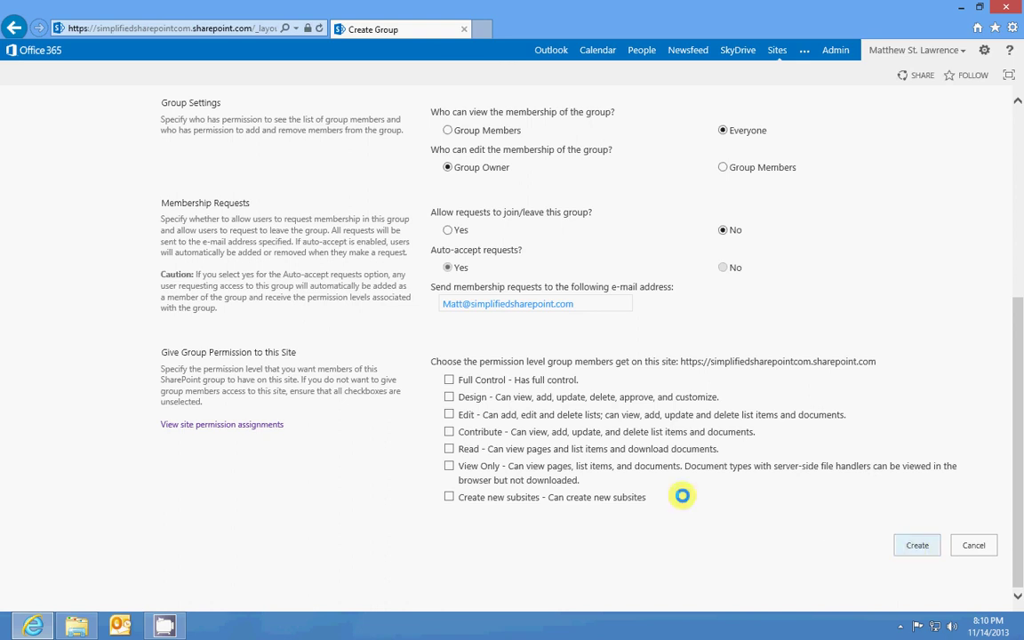
pyautogui.click(973, 549)
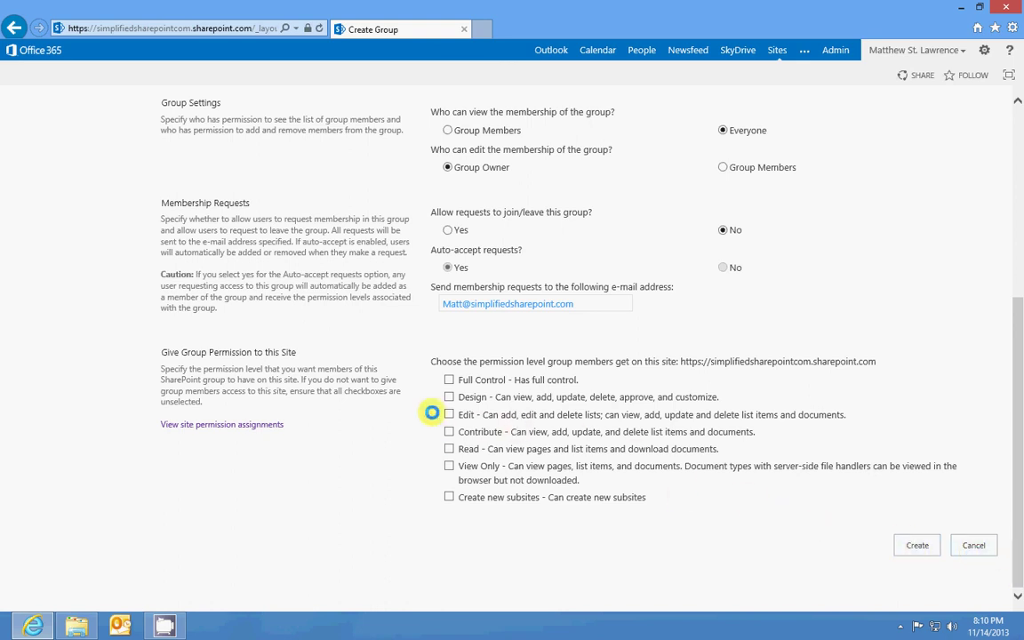
pyautogui.click(447, 467)
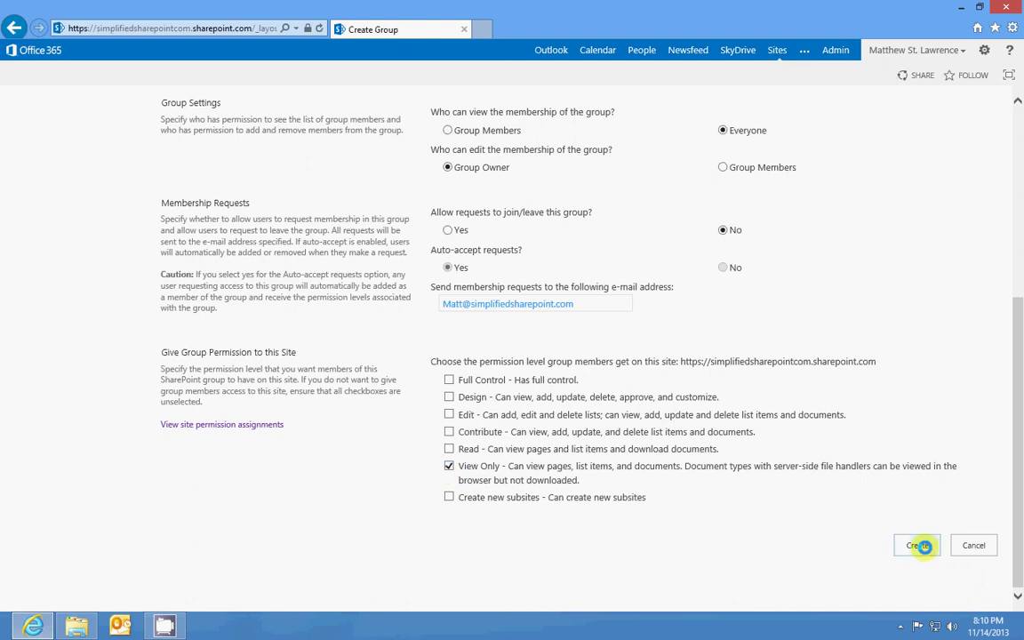
pyautogui.click(922, 545)
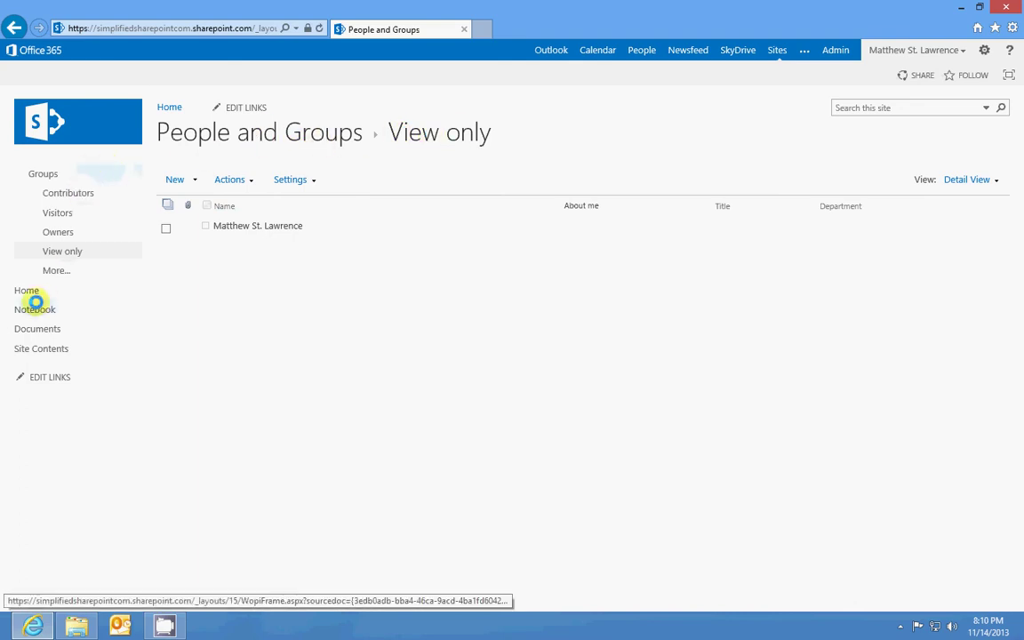
# Open Site permissions and confirm the View only group holds View Only permission
pyautogui.click(981, 52)
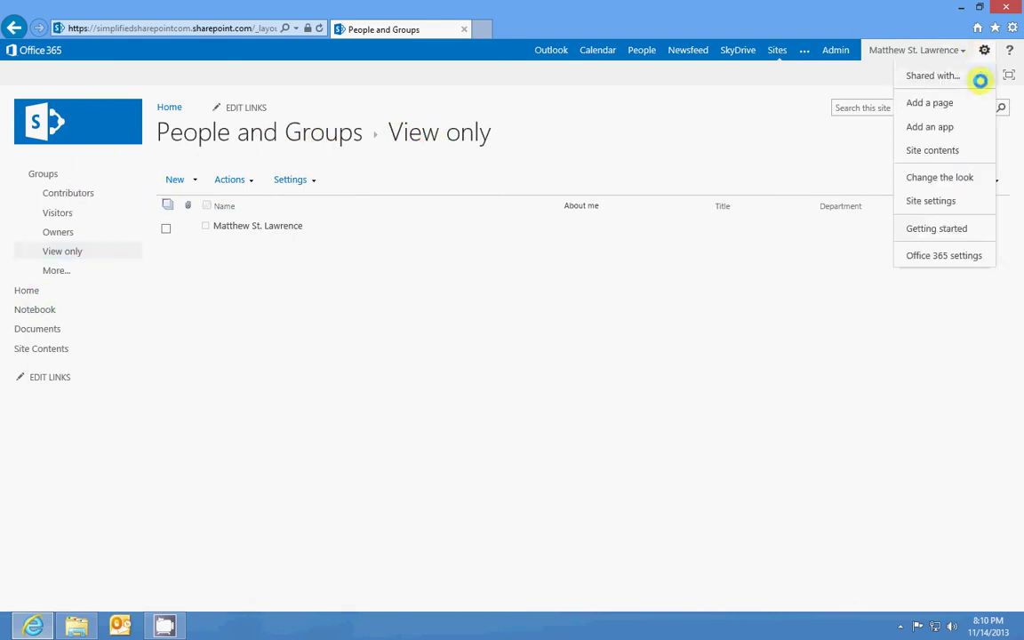
pyautogui.click(945, 201)
pyautogui.click(199, 200)
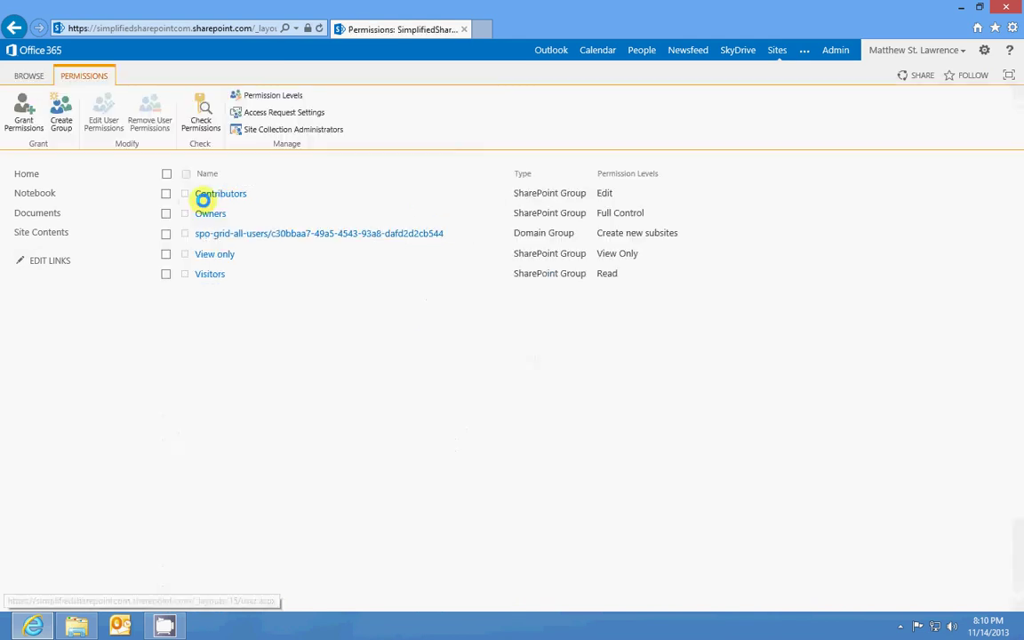
pyautogui.click(165, 253)
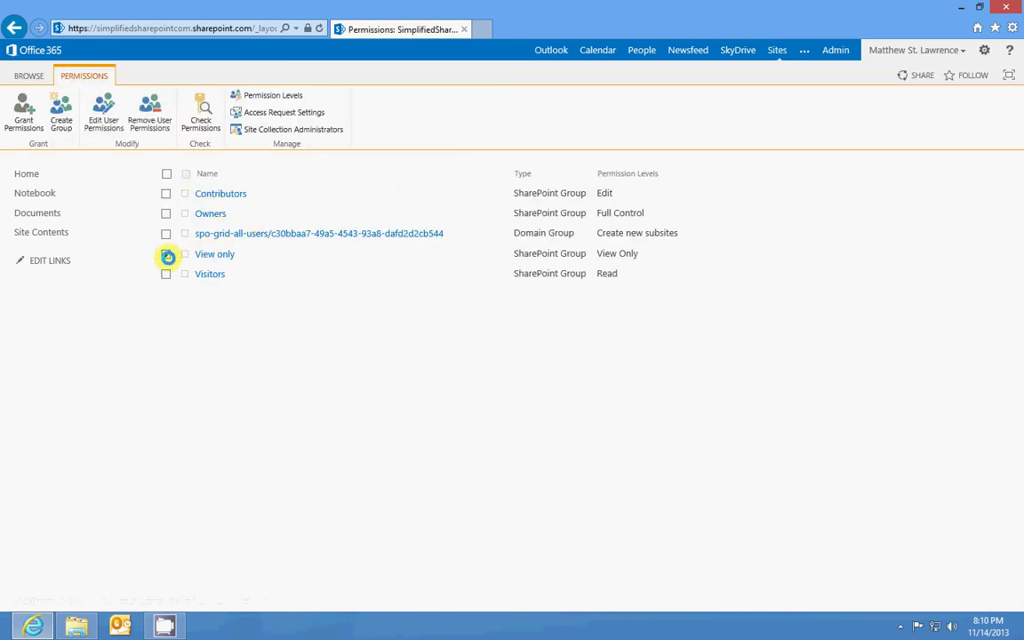
pyautogui.moveTo(637, 253); pyautogui.dragTo(576, 254)
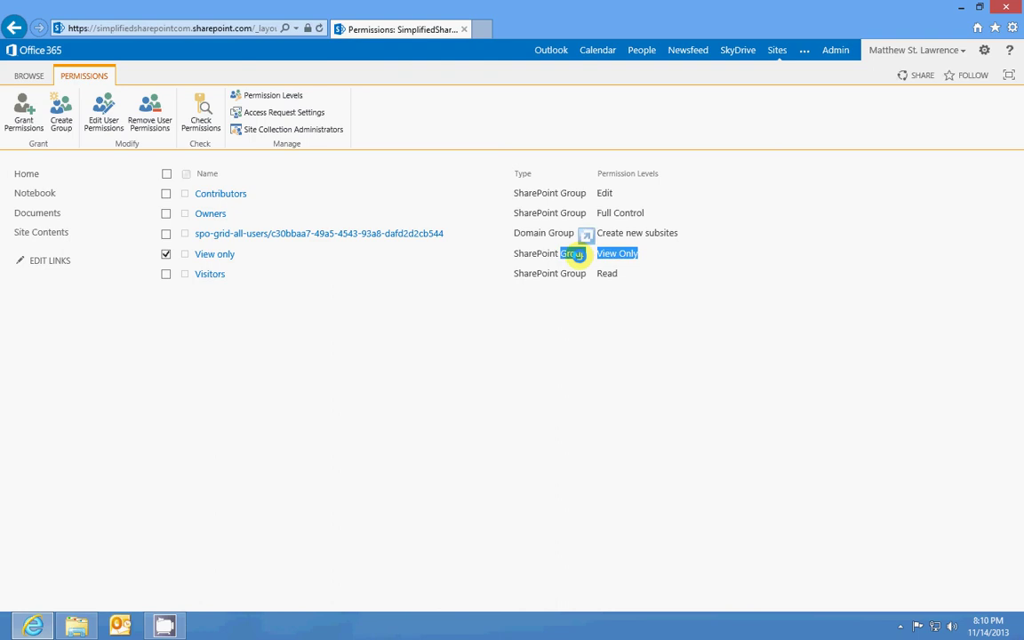
pyautogui.click(620, 266)
# Go from the site home to the empty Documents library and show its LIBRARY ribbon
pyautogui.click(28, 76)
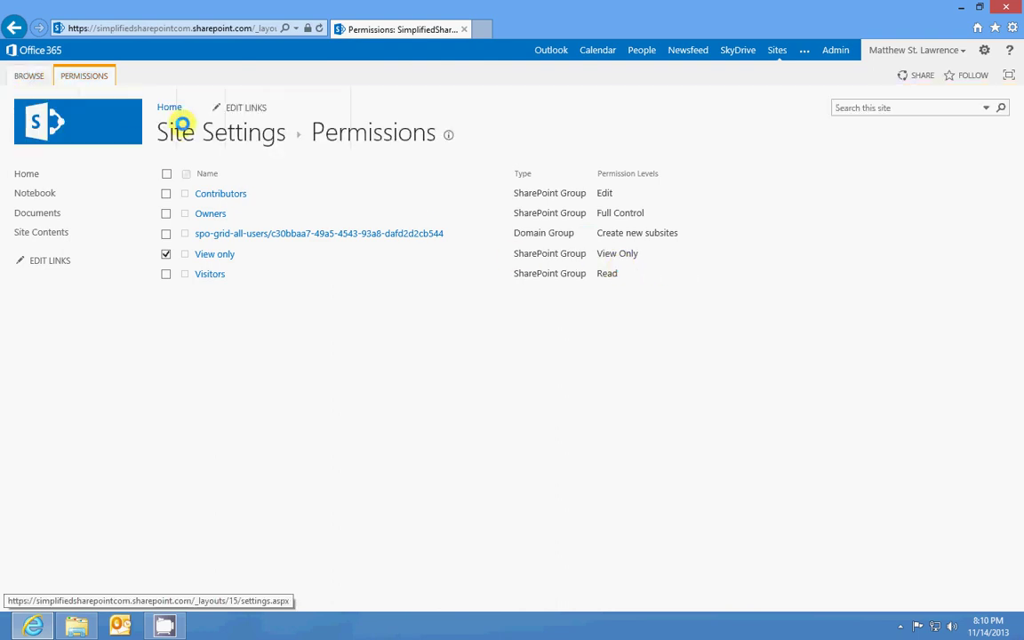
pyautogui.click(168, 107)
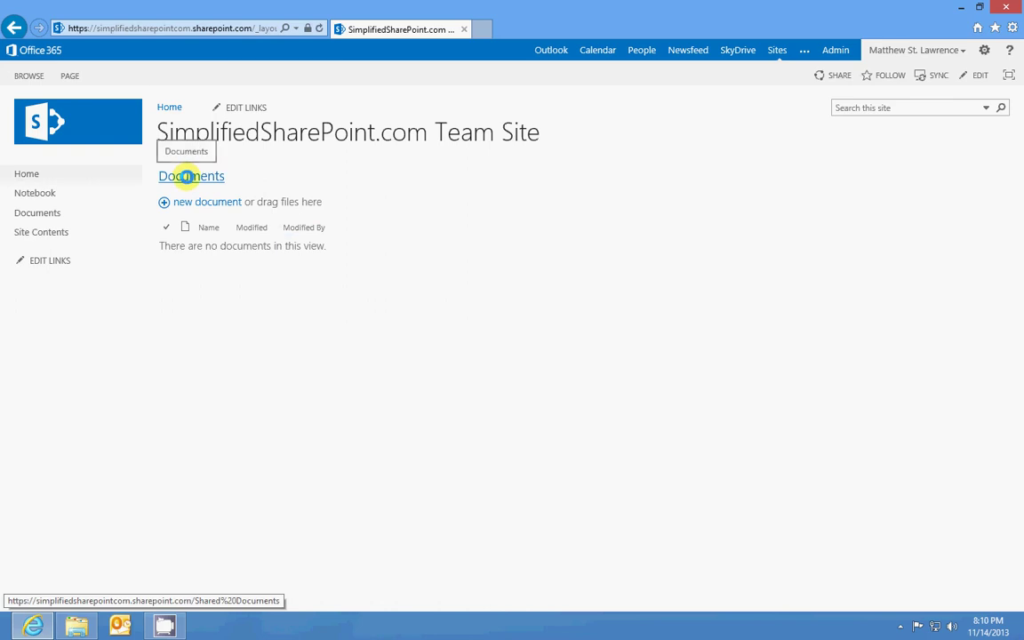
pyautogui.click(187, 176)
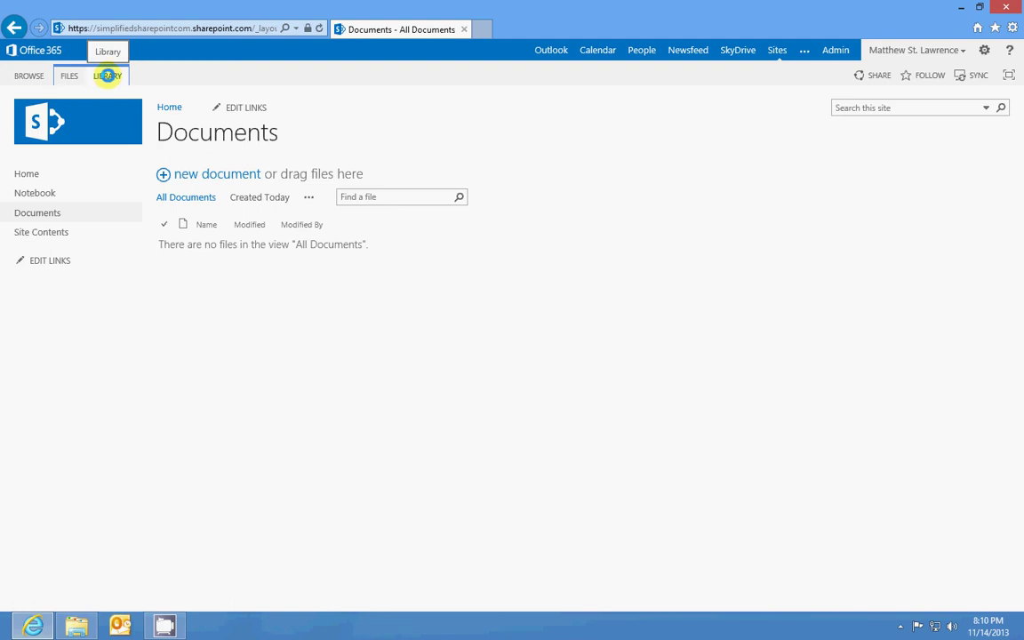
pyautogui.click(108, 76)
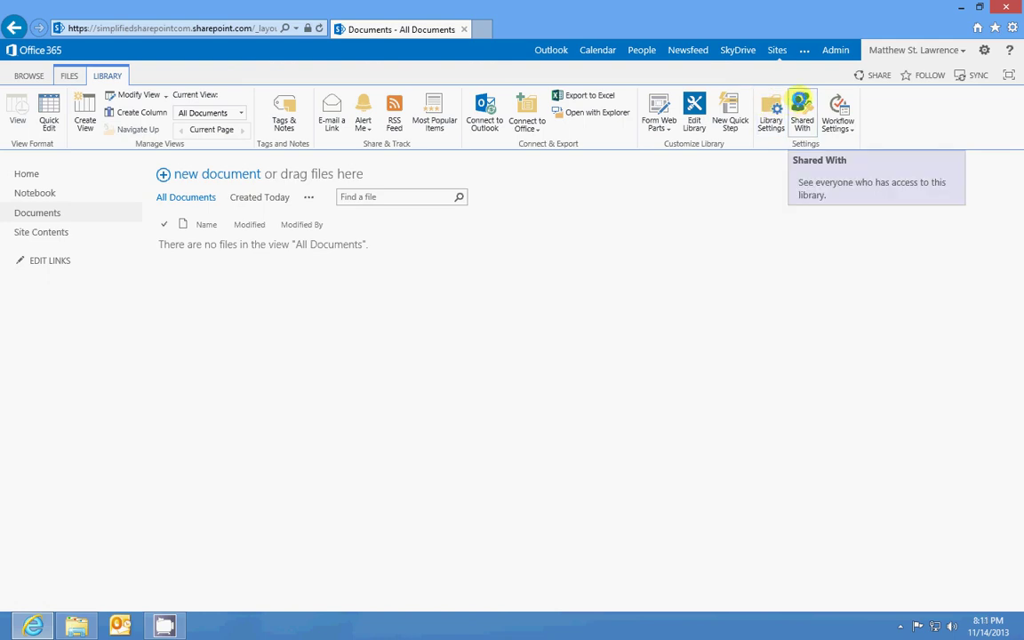
# Share the Documents library with the View only group at View Only permission via Shared With
pyautogui.click(801, 107)
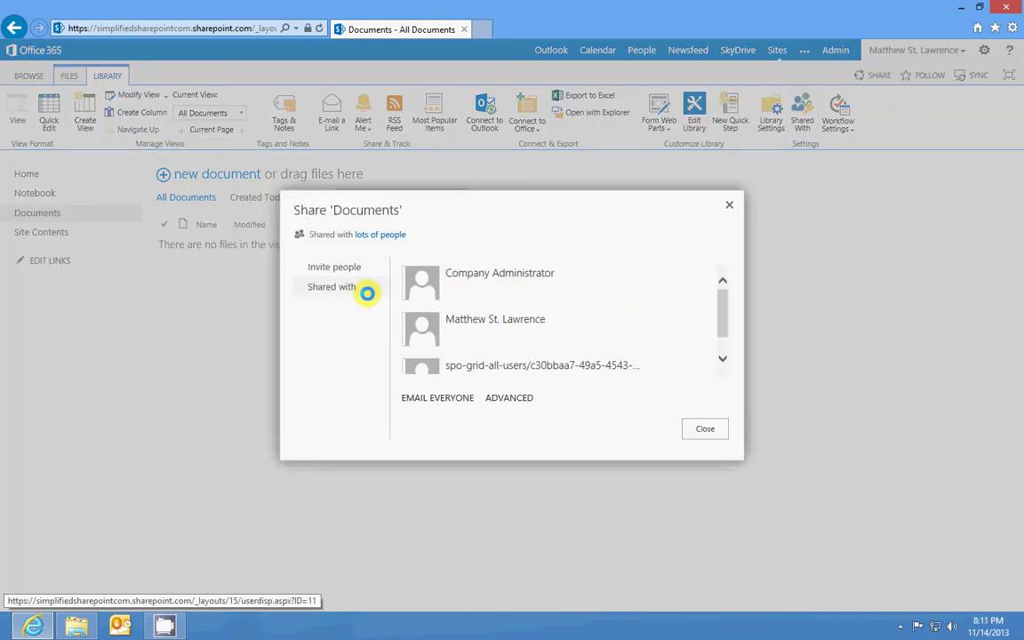
pyautogui.click(336, 266)
pyautogui.click(480, 272)
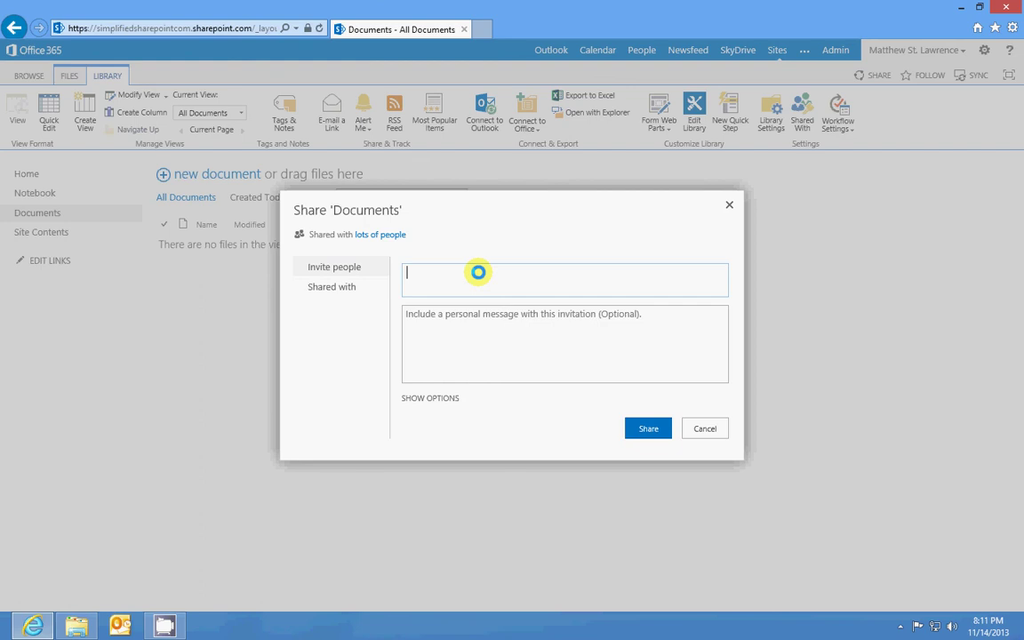
pyautogui.write('view on')
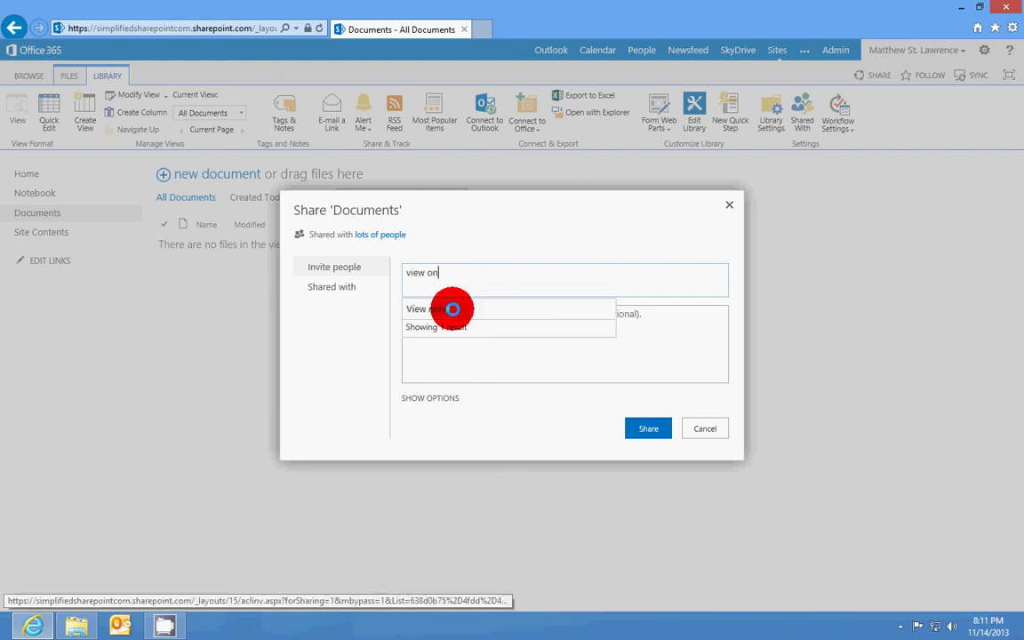
pyautogui.click(450, 309)
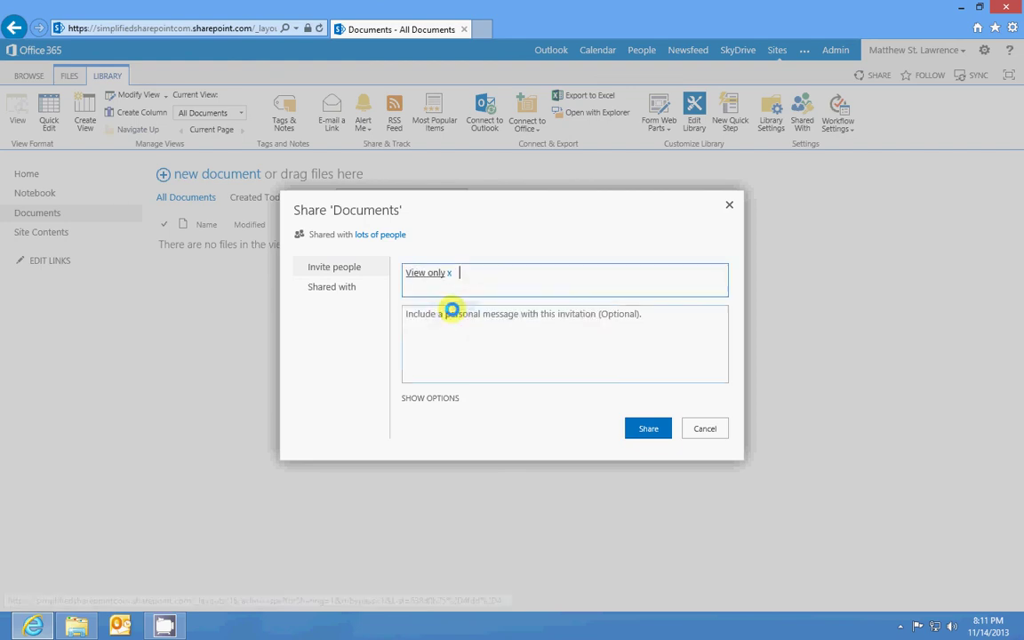
pyautogui.click(434, 397)
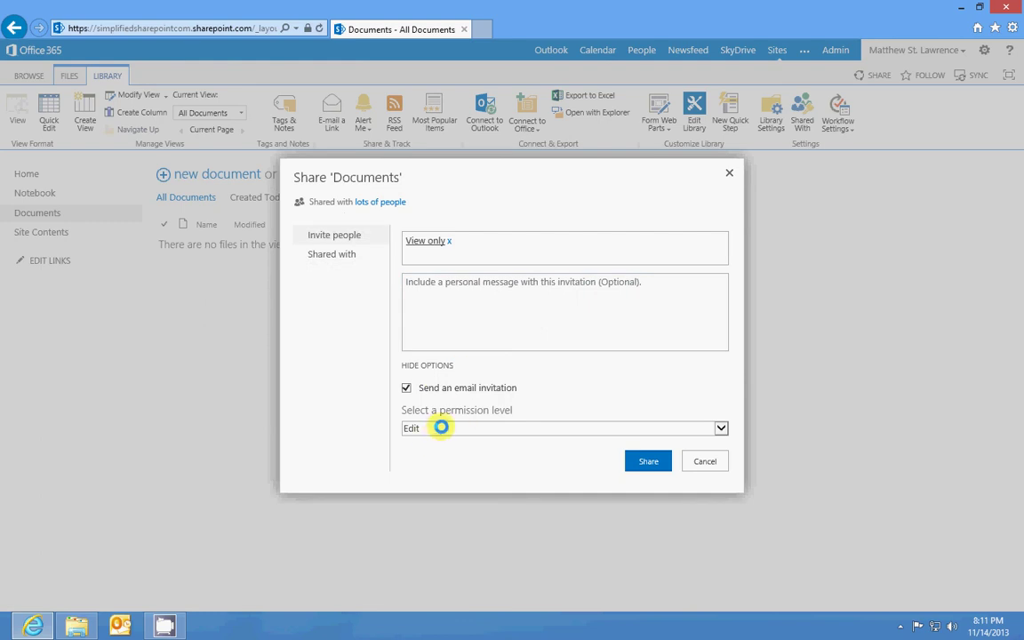
pyautogui.click(439, 428)
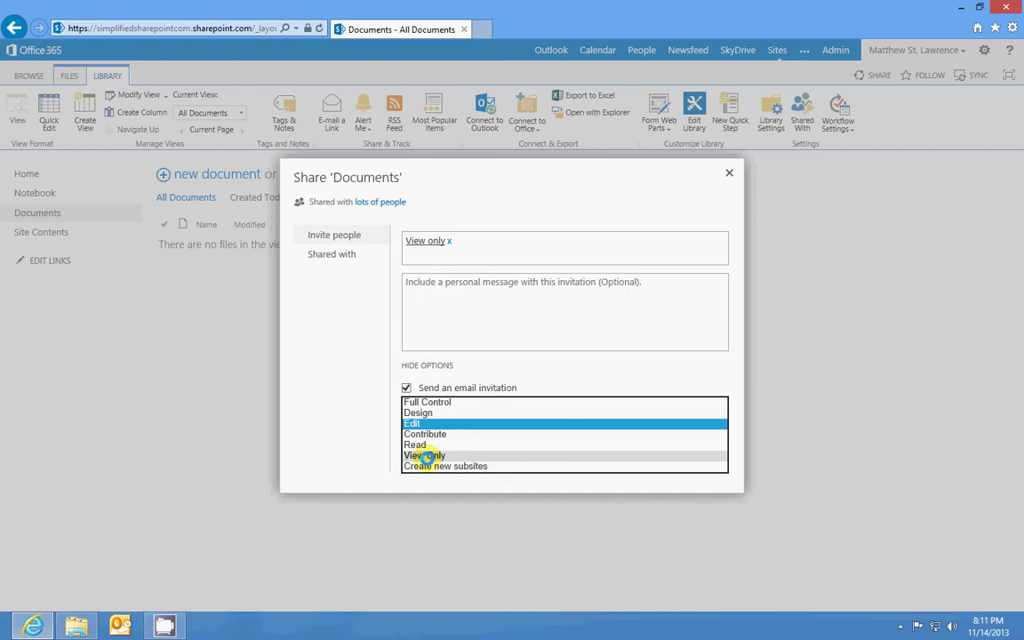
pyautogui.click(425, 456)
pyautogui.click(632, 459)
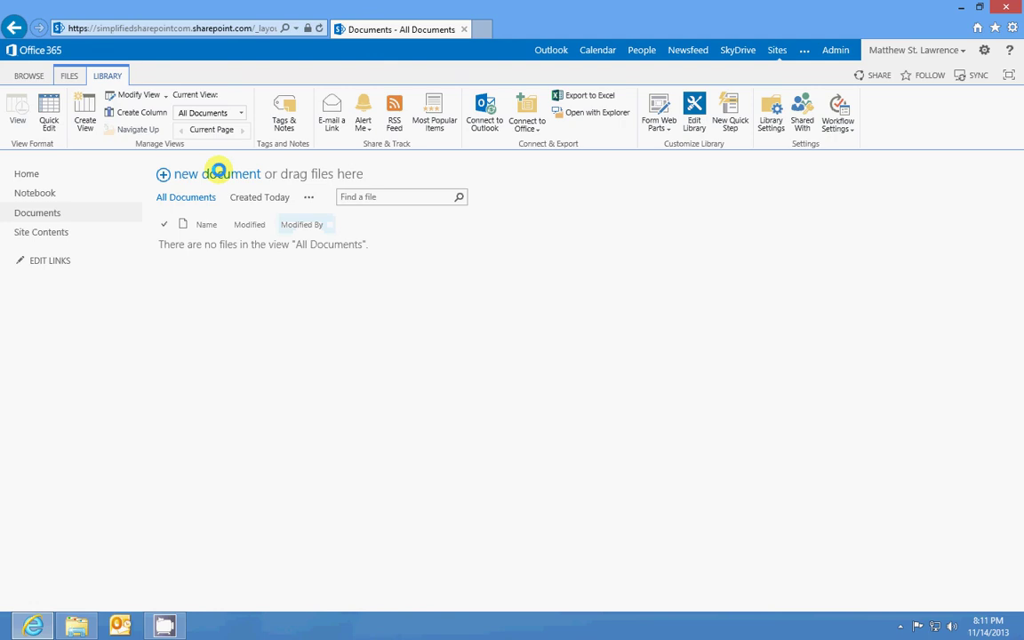
# Switch to the BROWSE tab to show the Documents title and site logo
pyautogui.click(29, 72)
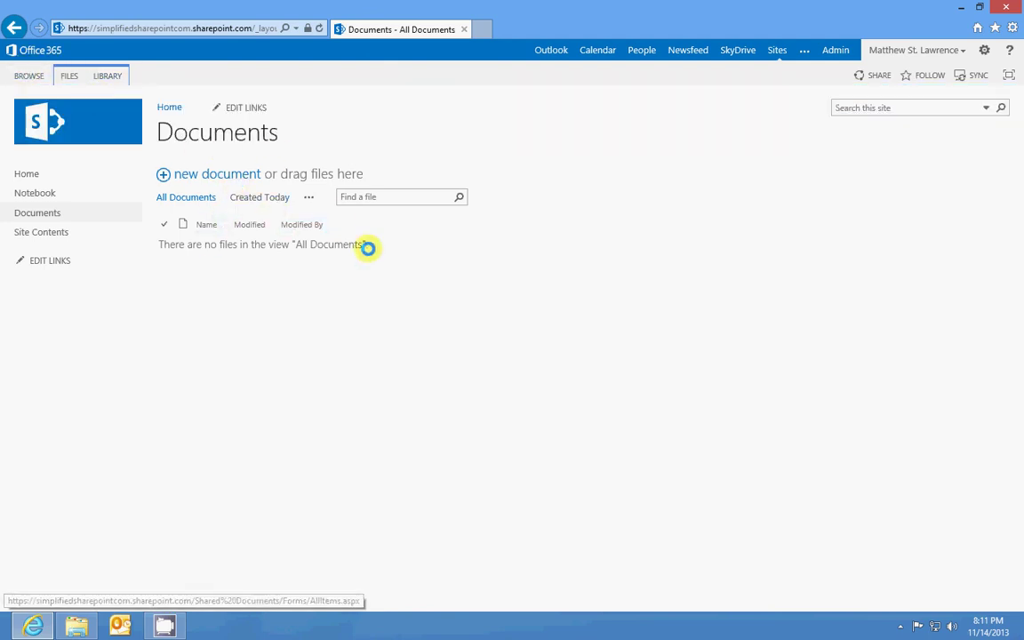